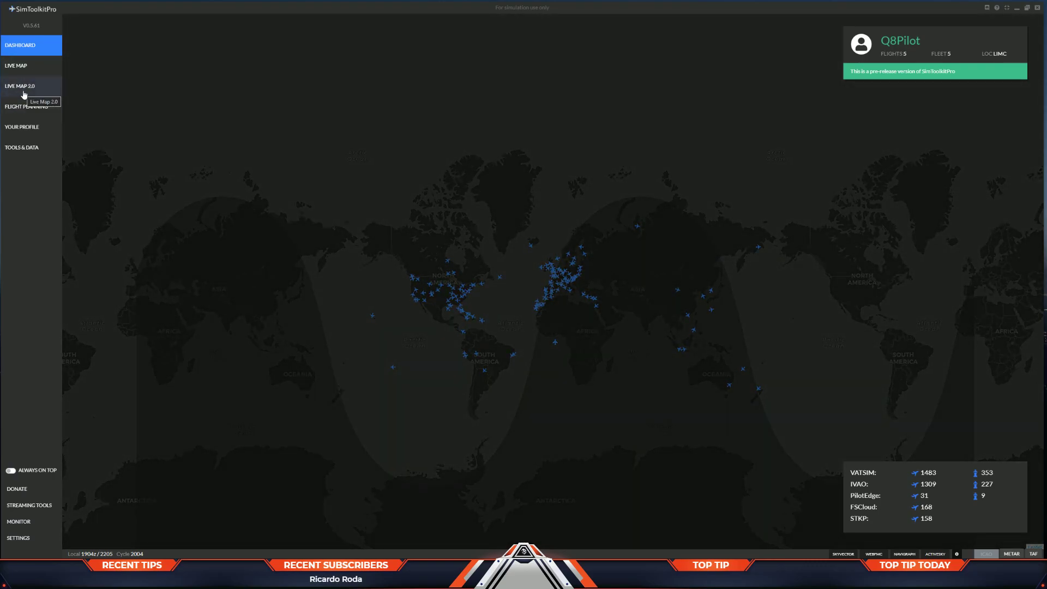
Open Live Map 2.0 and set its map type to Satellite imagery
left_click(24, 92)
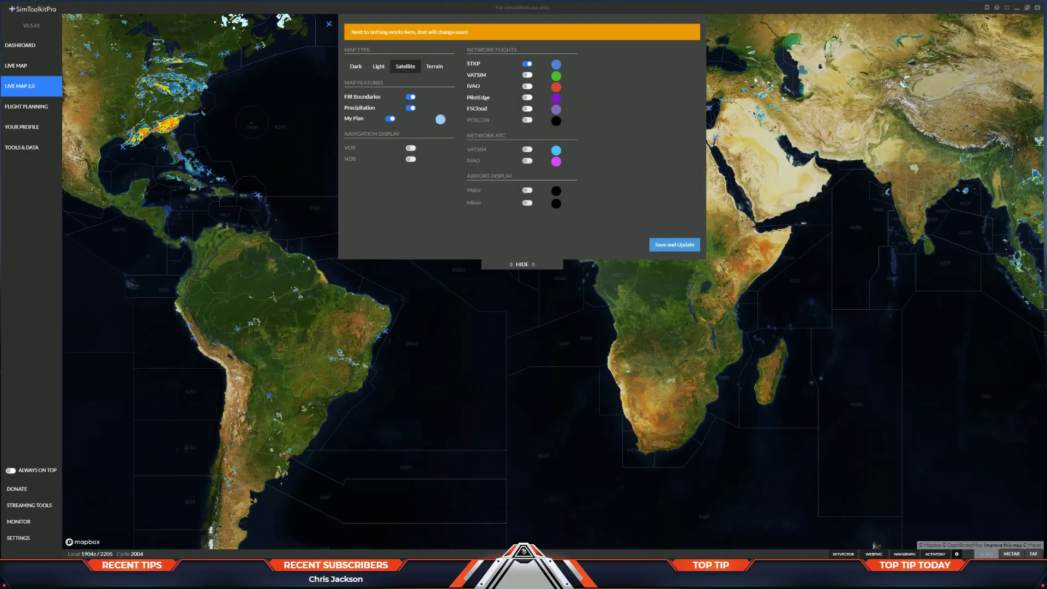
left_click(357, 67)
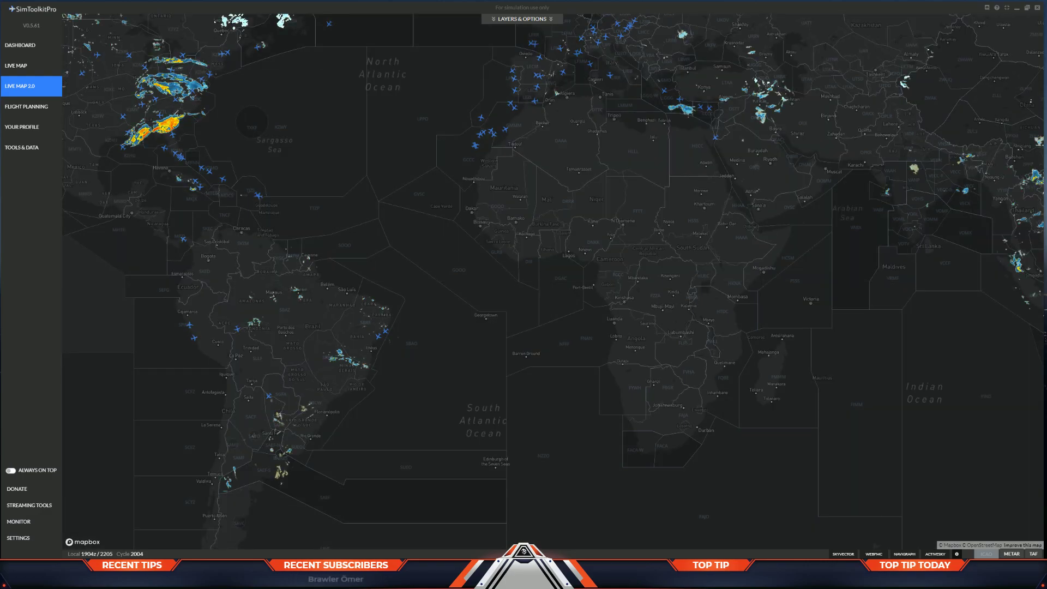
left_click(520, 21)
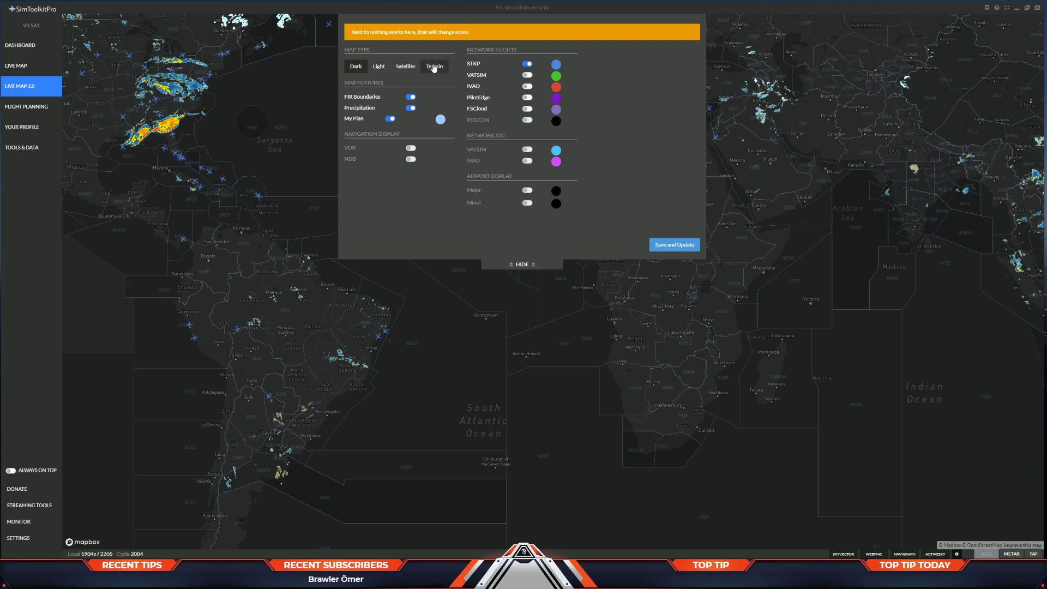
left_click(406, 66)
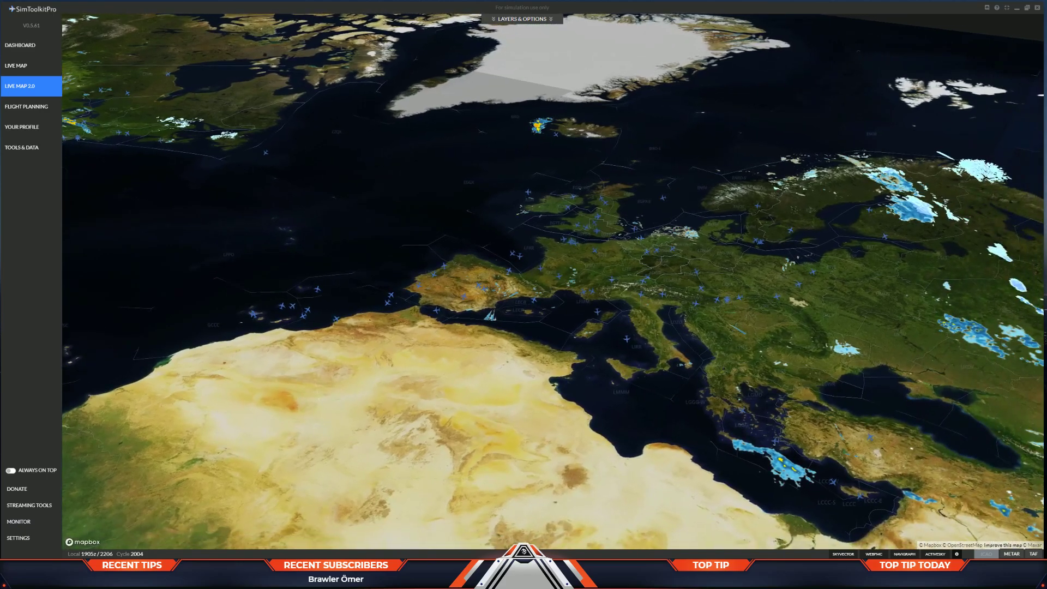
Rotate the 3D map and enable VATSIM and IVAO network flights alongside STKP traffic
left_click(522, 18)
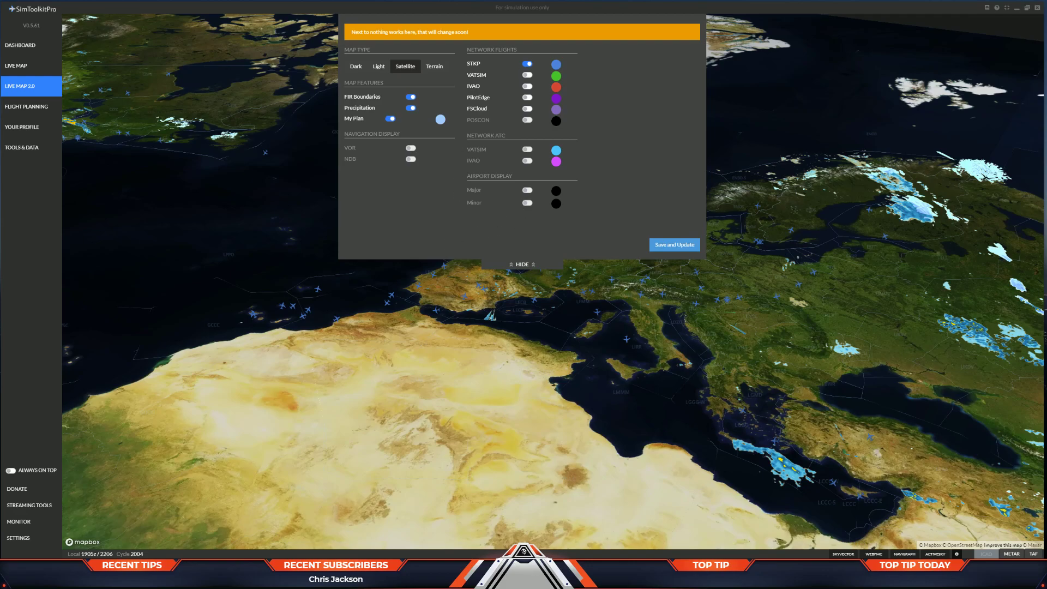
left_click_drag(523, 381, 469, 382)
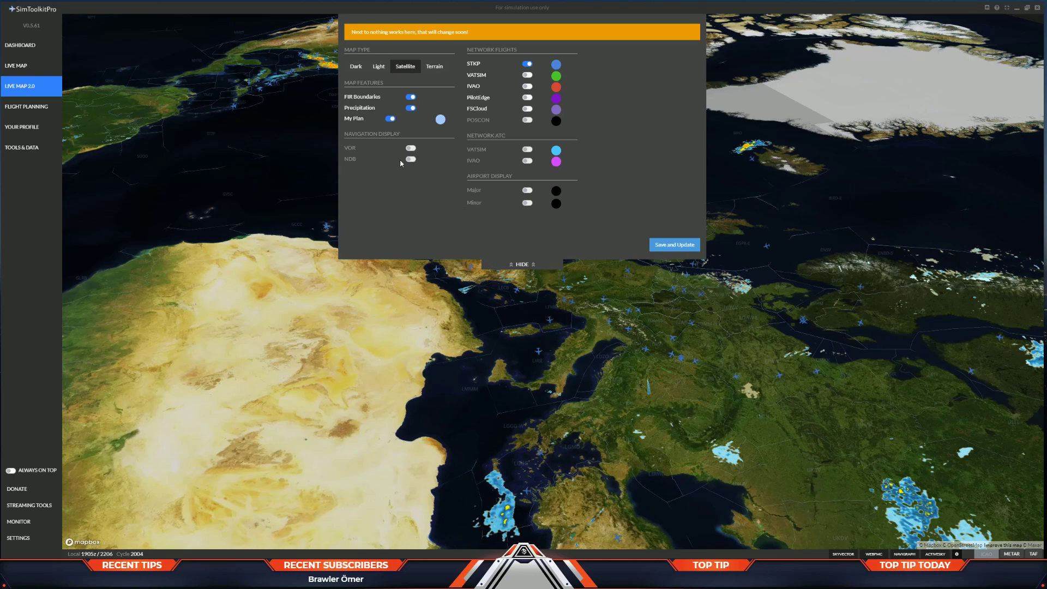
left_click(527, 75)
left_click(527, 86)
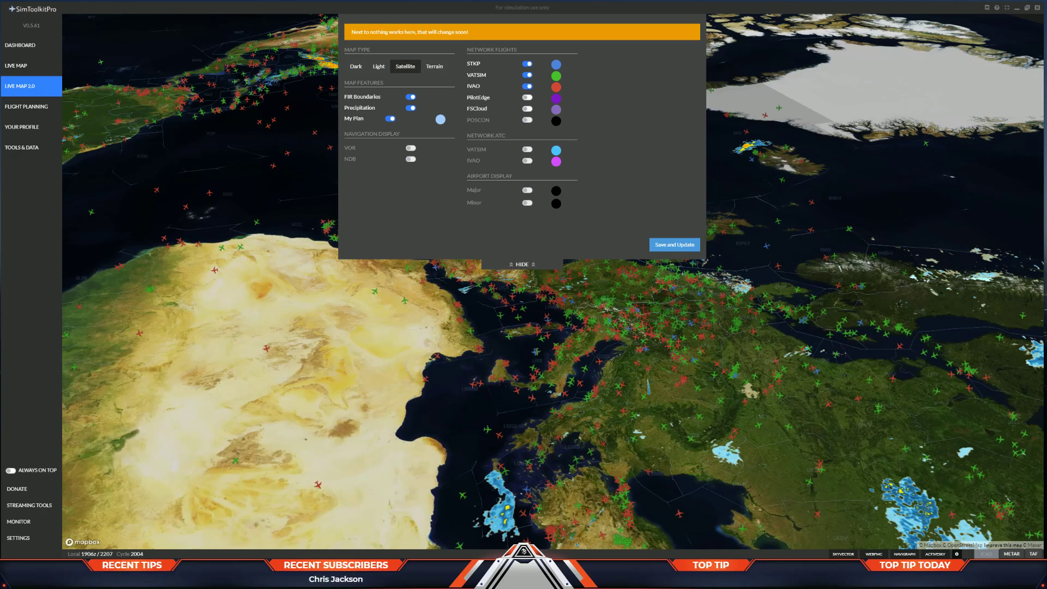
mouse_move(441, 364)
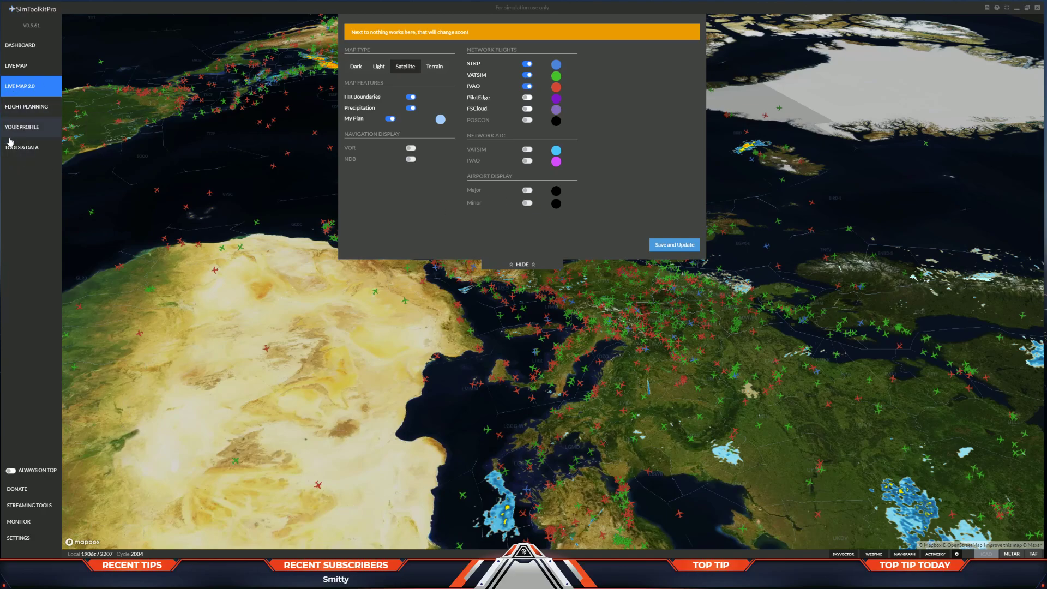
Import the latest SimBrief LIRF–LIMC plan and focus its route map on LIRF and NEMBO
left_click(30, 116)
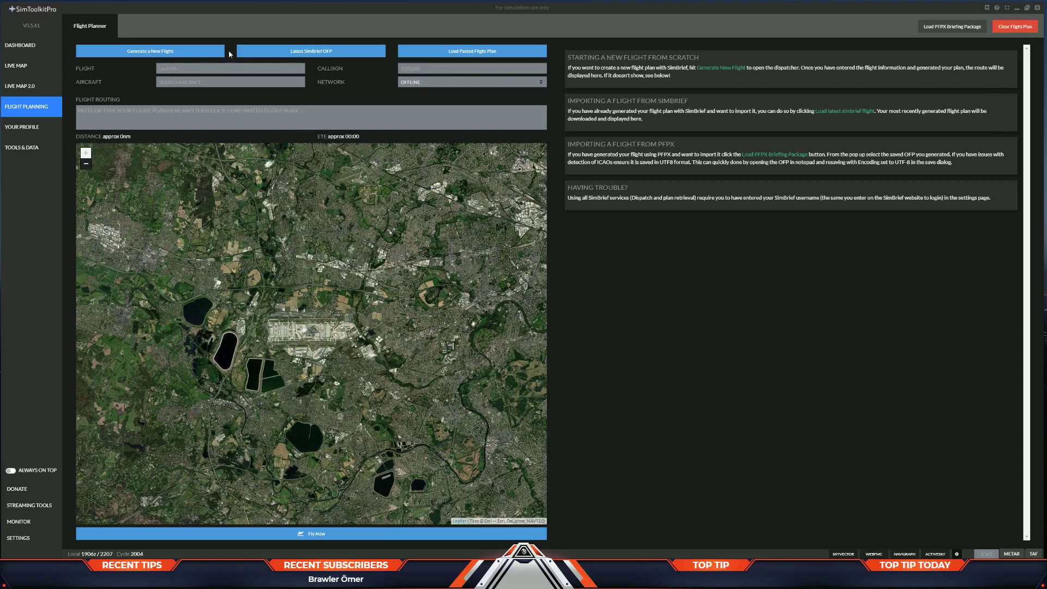
left_click(287, 51)
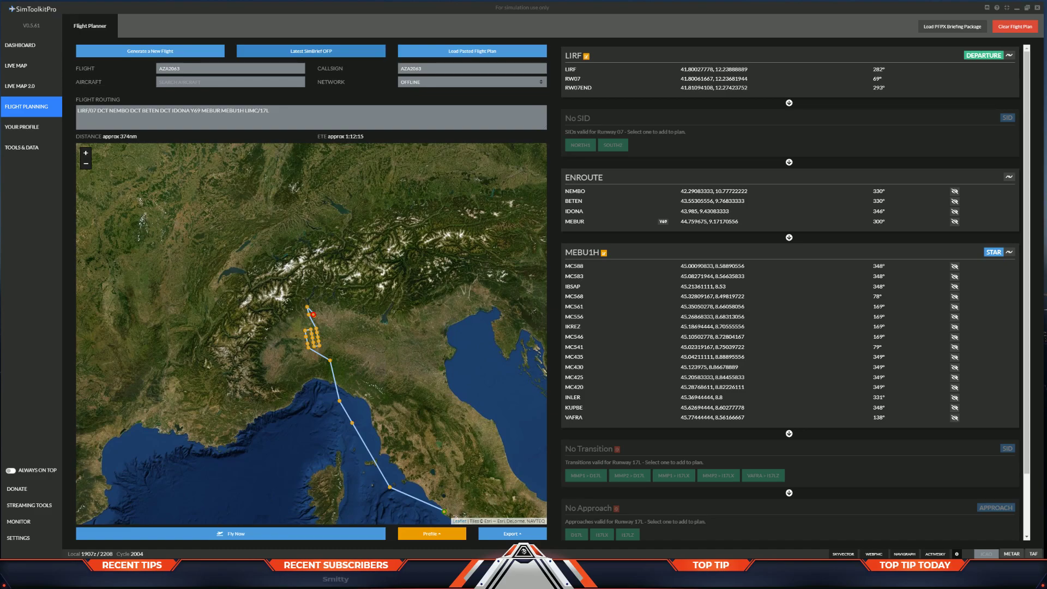
left_click(728, 70)
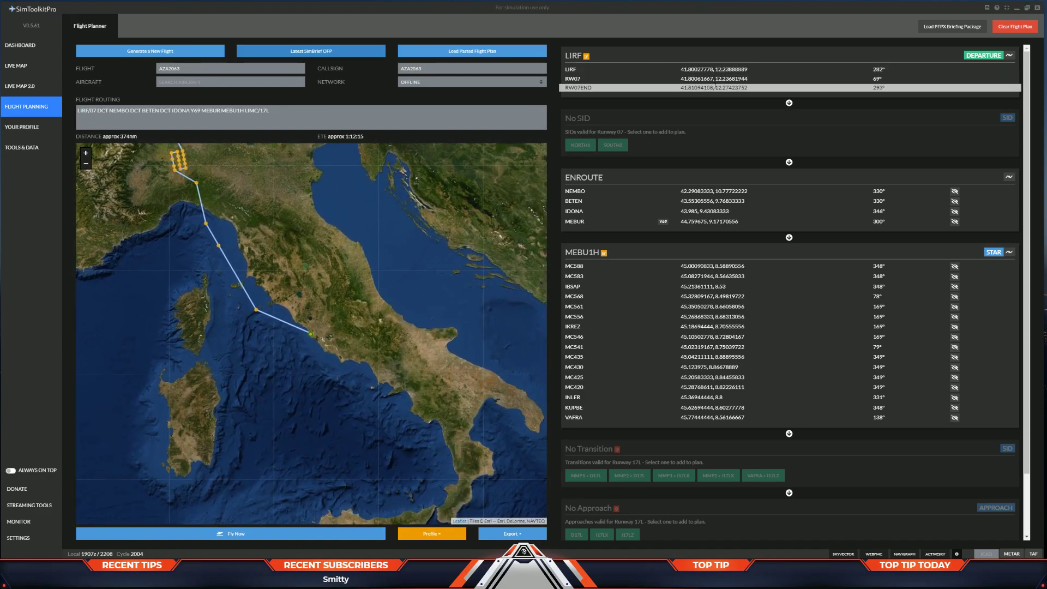
left_click(716, 191)
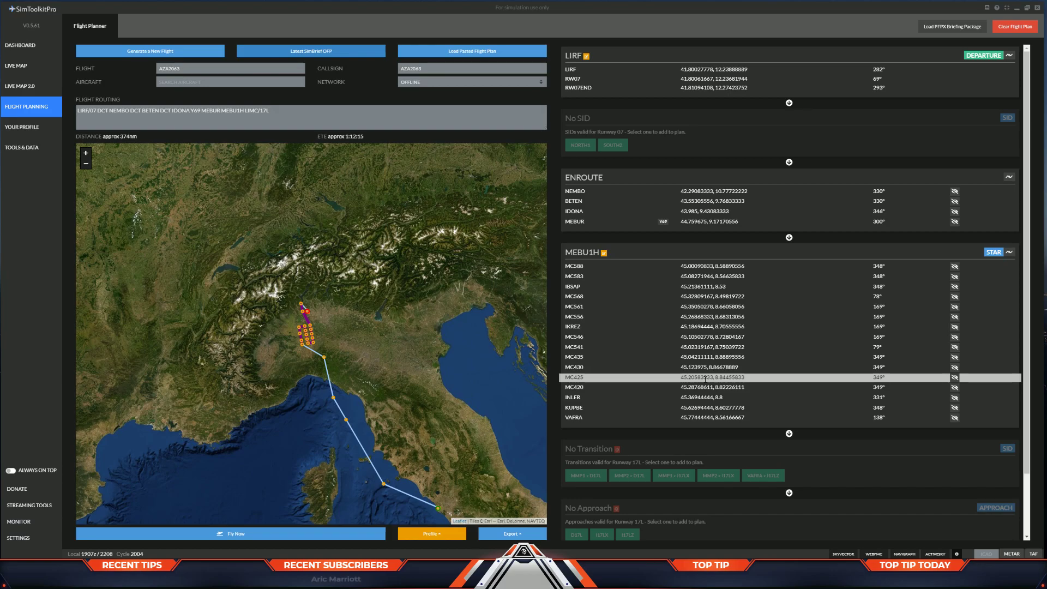
Scroll through the route waypoint list, then bring up the Your Profile logbook
scroll(705, 378, "down", 1)
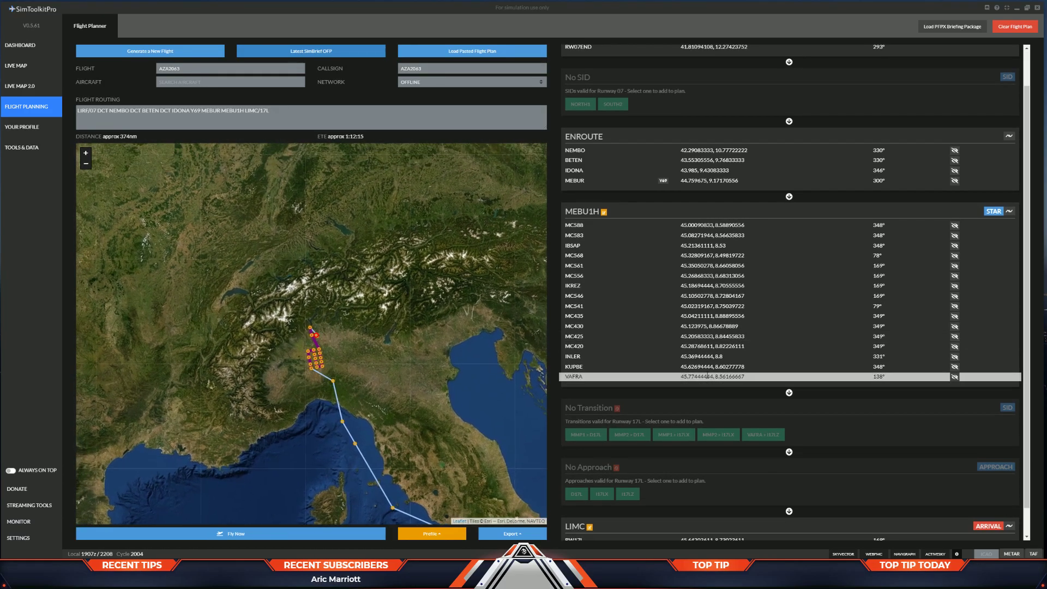
scroll(717, 465, "down", 1)
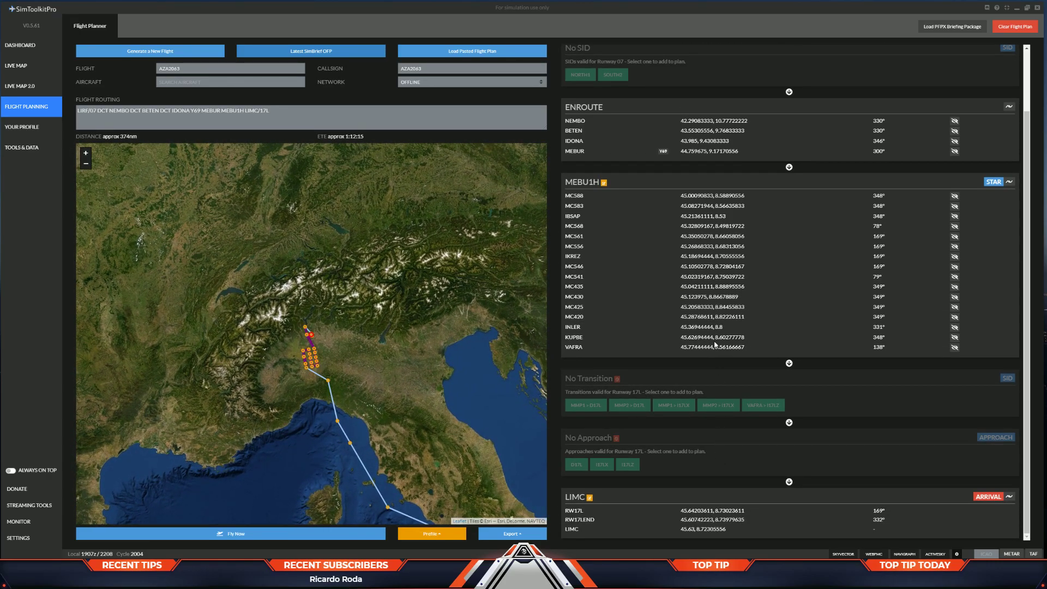
scroll(641, 161, "up", 2)
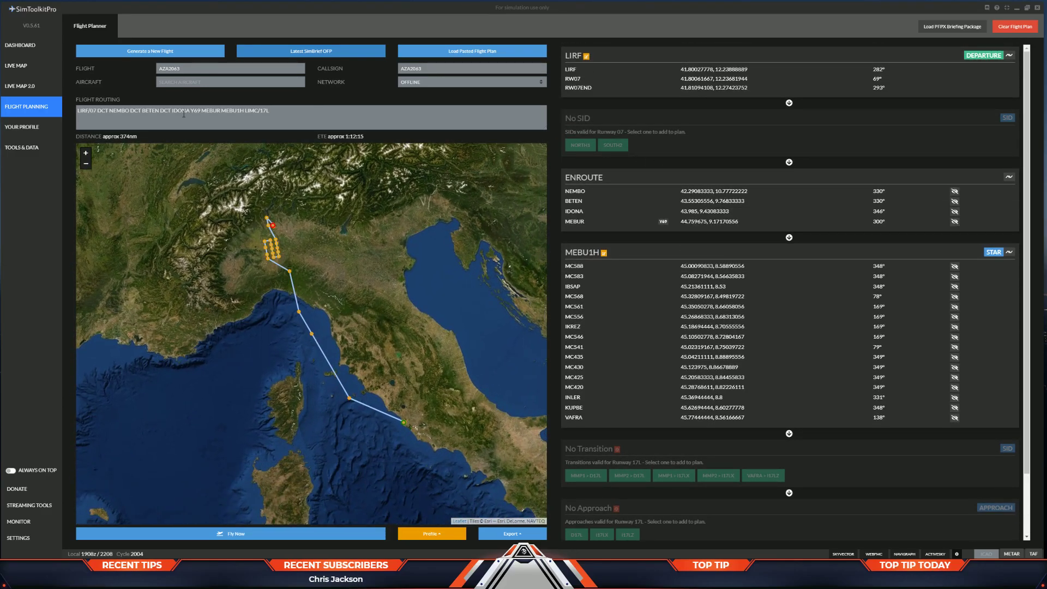
left_click(30, 131)
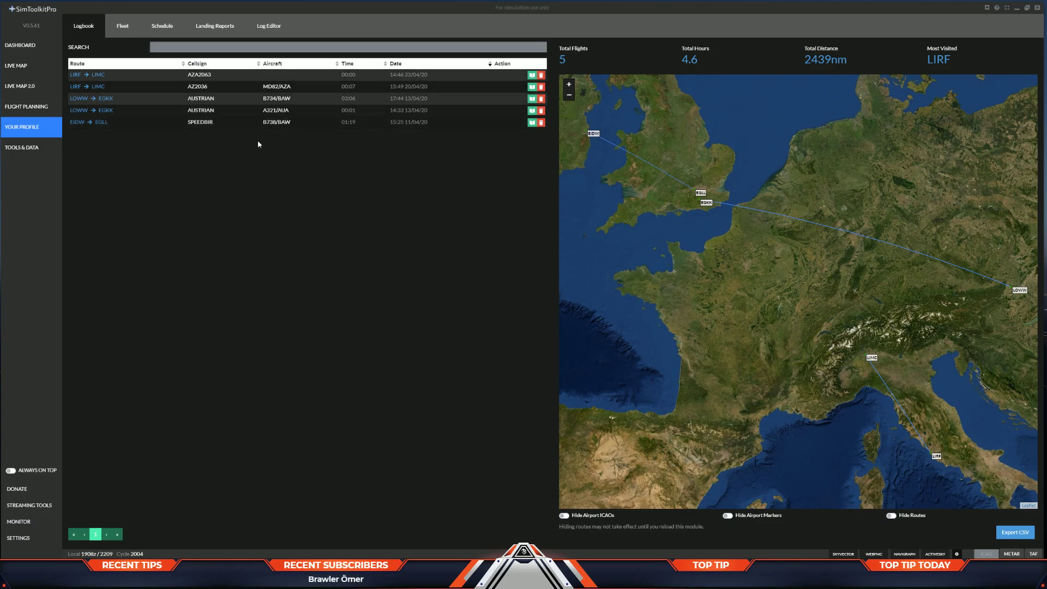
Check the MD82 I-DATS aircraft log on the Fleet page, then close it
left_click(122, 29)
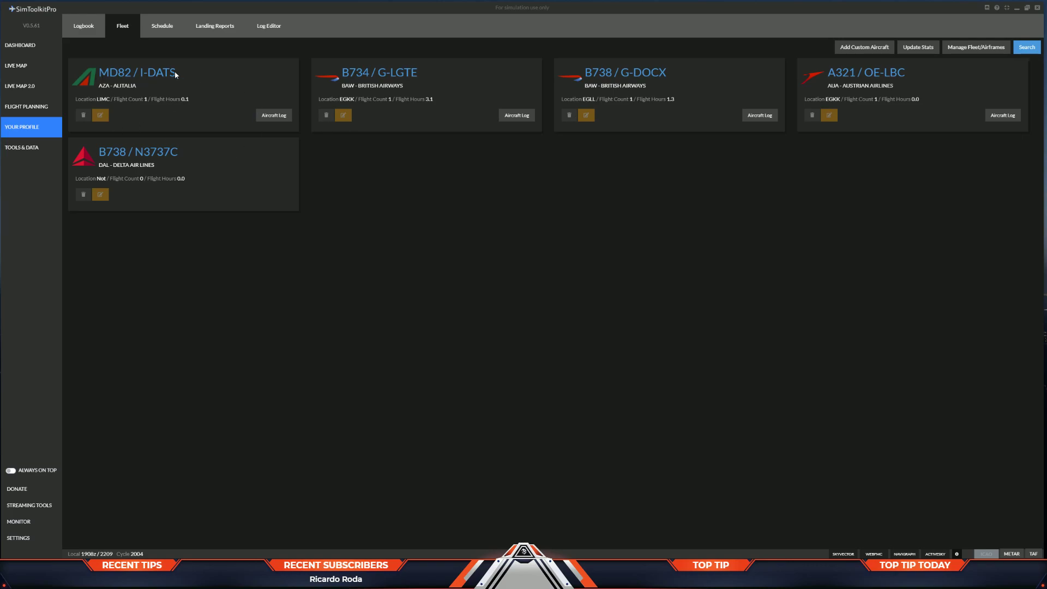
left_click(269, 116)
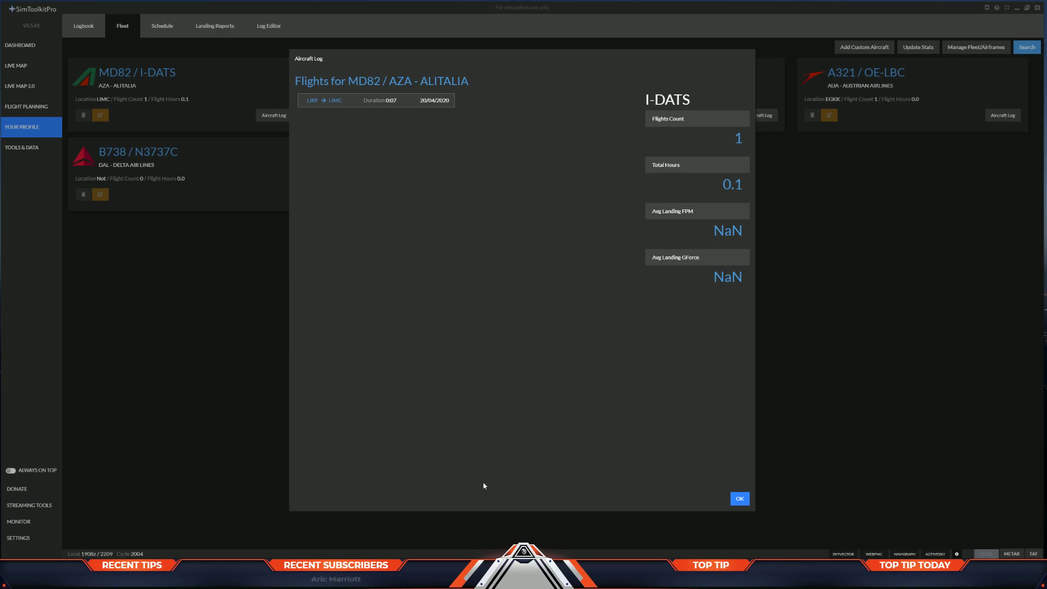
left_click(735, 500)
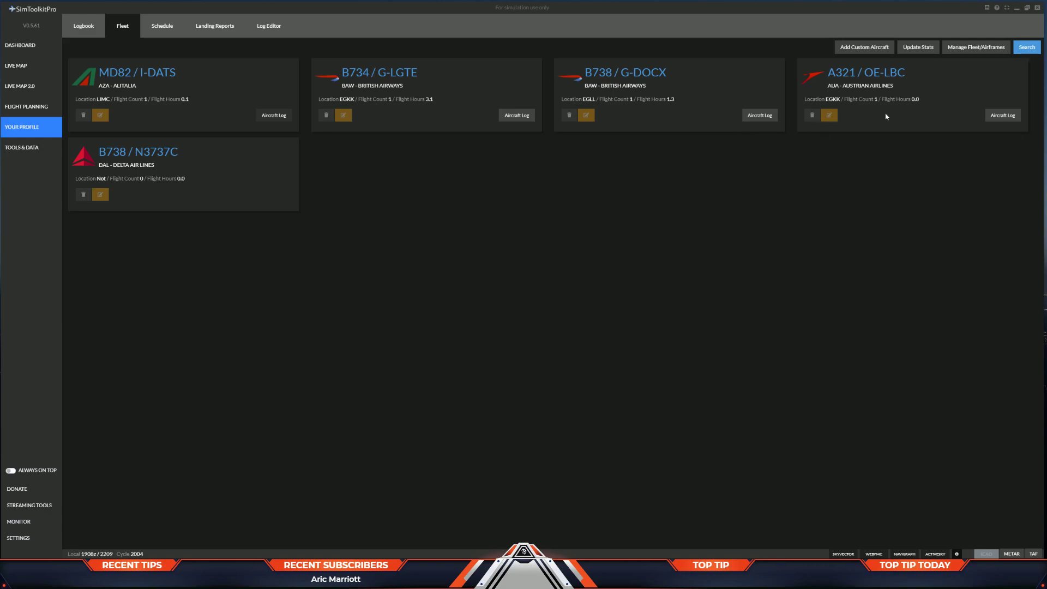
left_click(865, 49)
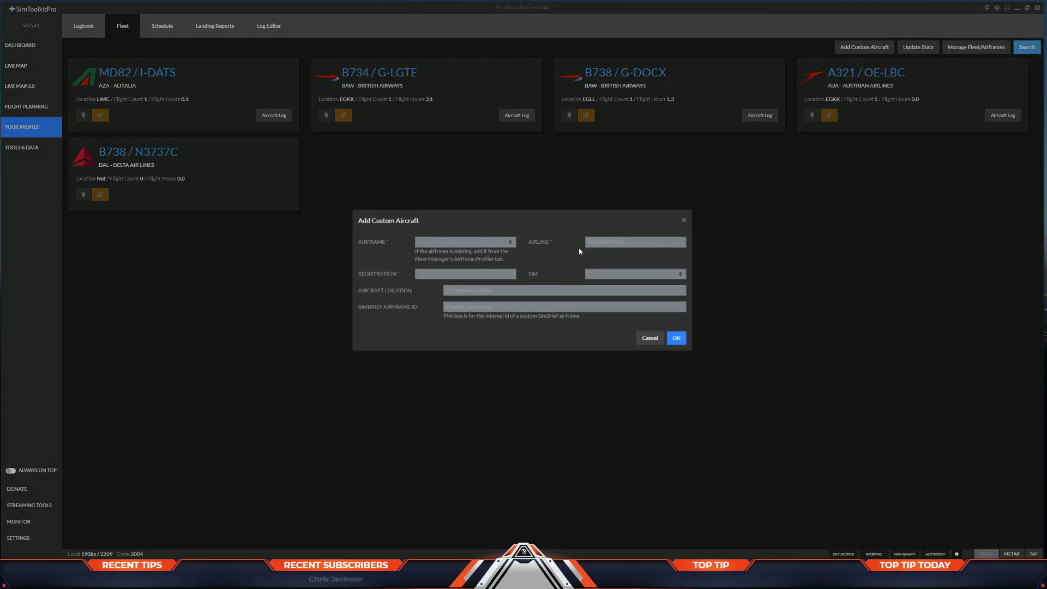
left_click(648, 339)
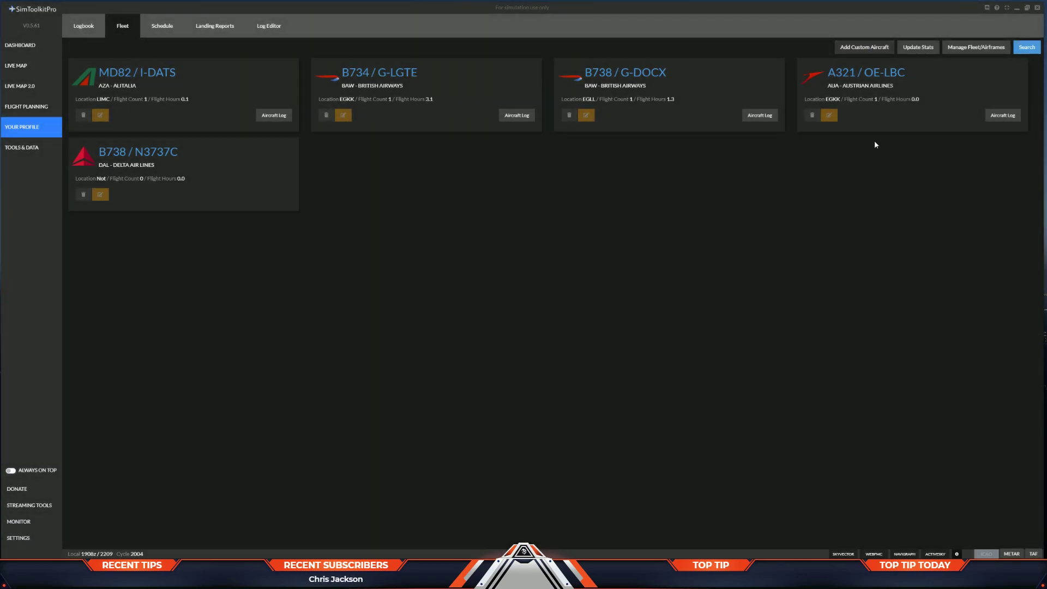
left_click(918, 48)
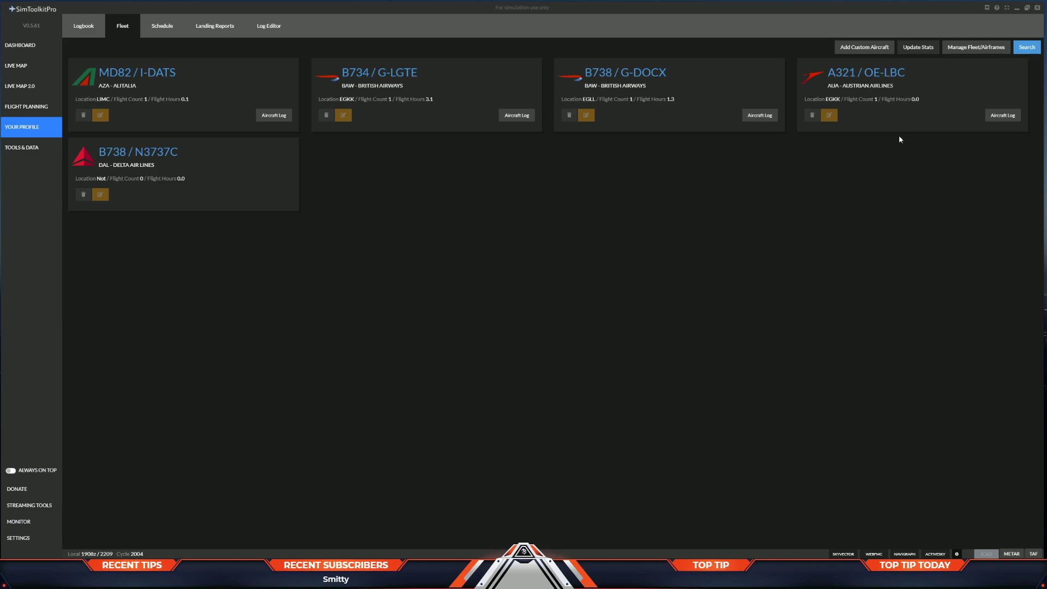
left_click(976, 49)
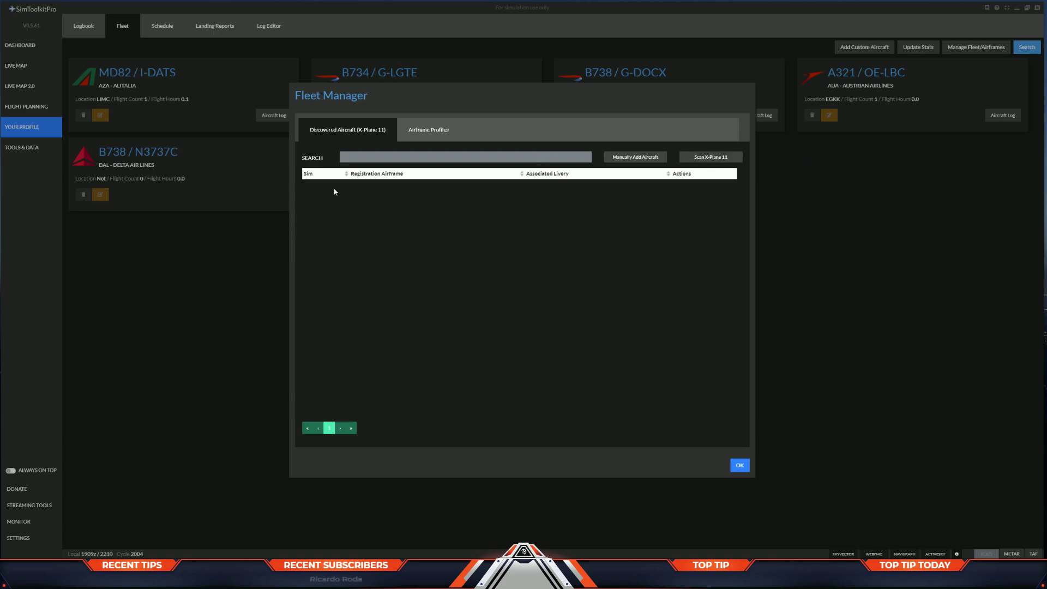
left_click(738, 465)
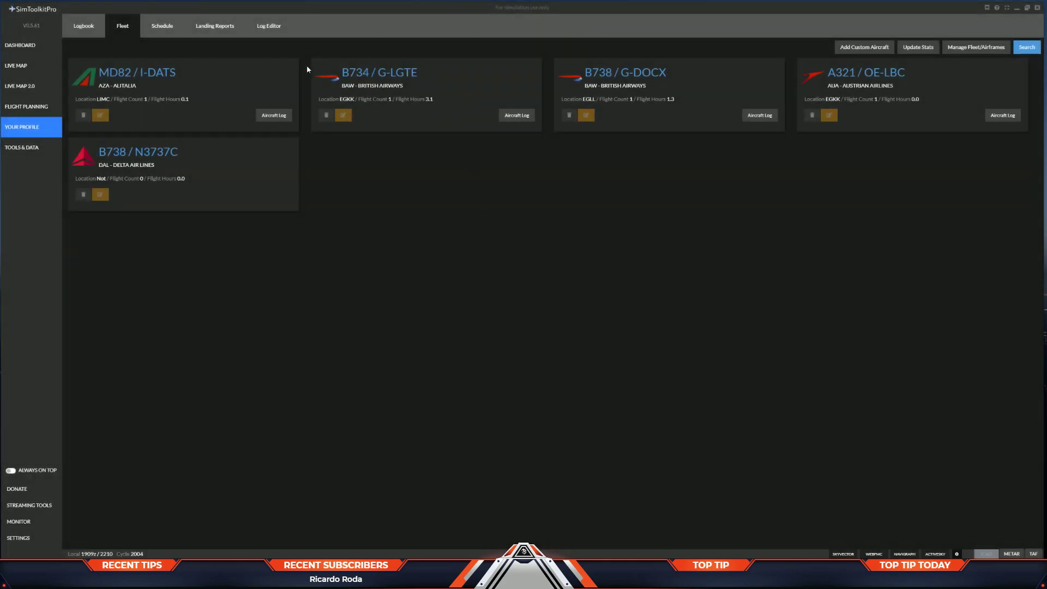
Filter the schedule's Real World Flights to Kuwait Airways (KAC)
left_click(161, 26)
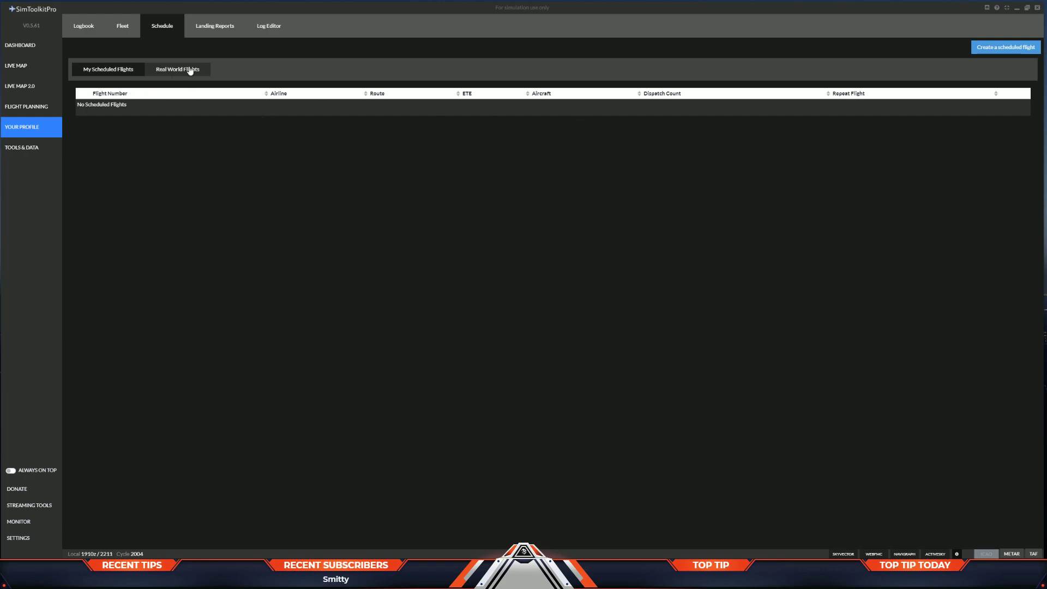
left_click(173, 73)
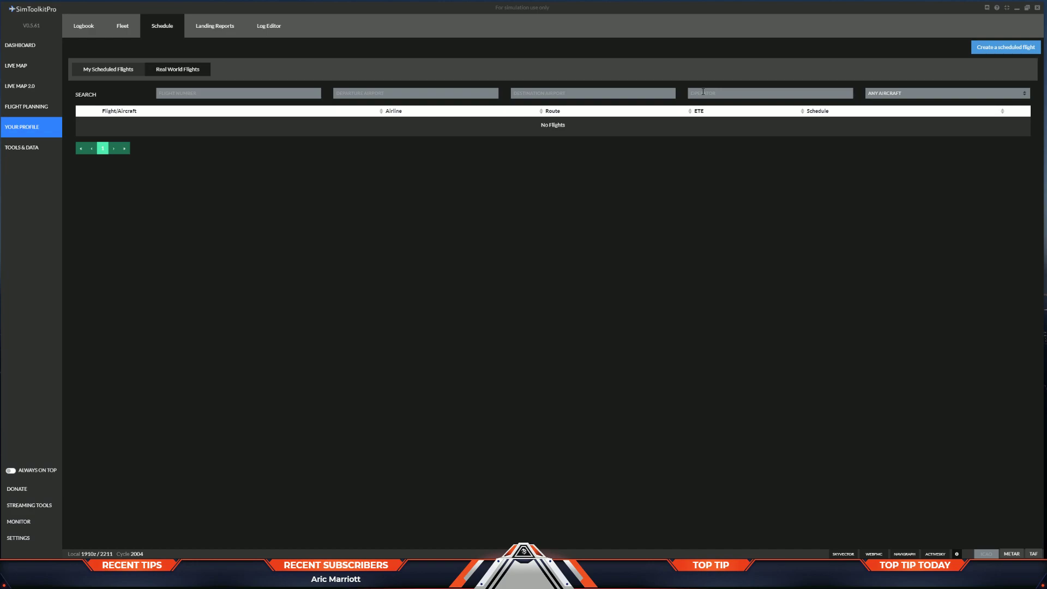
type("KAC")
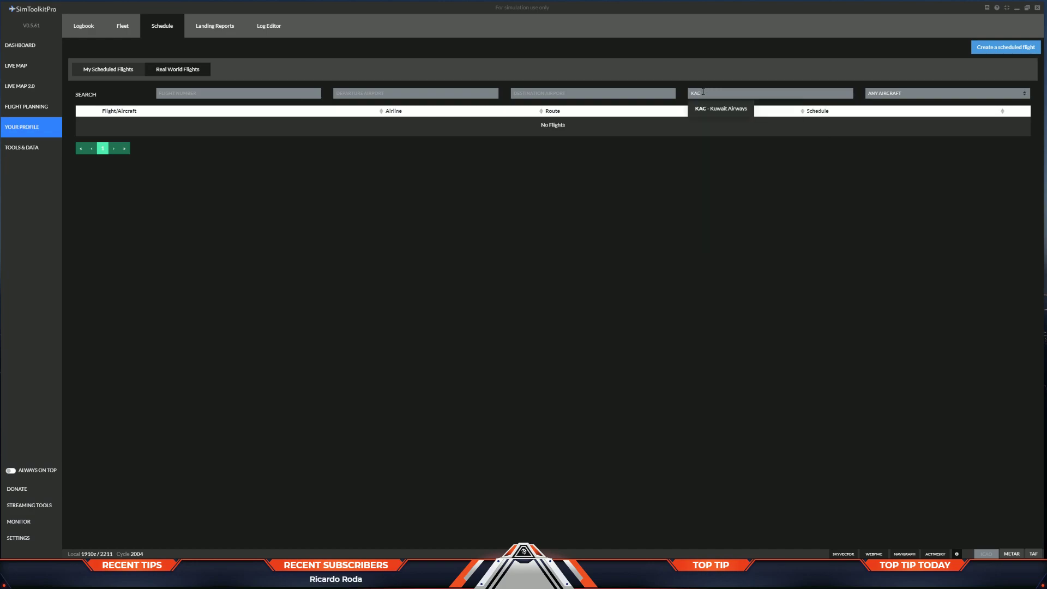
left_click(710, 114)
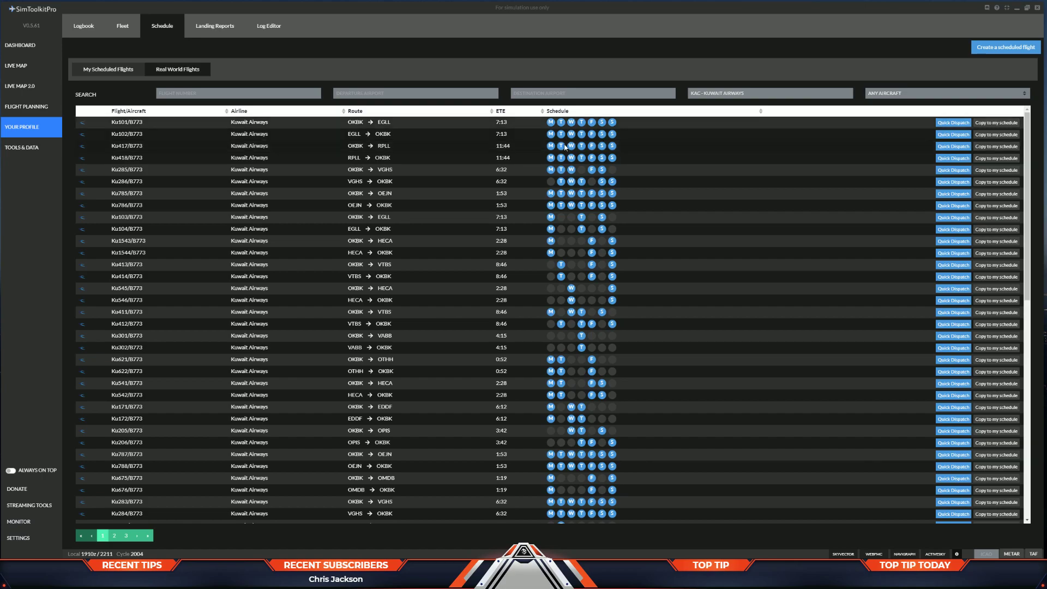
Browse the Kuwait Airways flights' durations and operating days
mouse_move(561, 146)
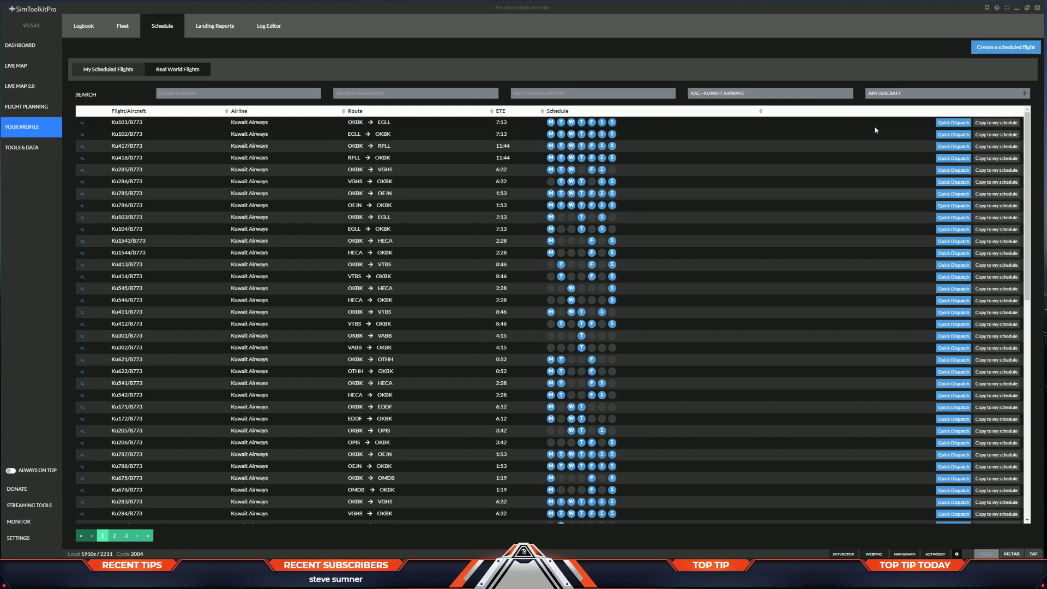
scroll(469, 322, "down", 5)
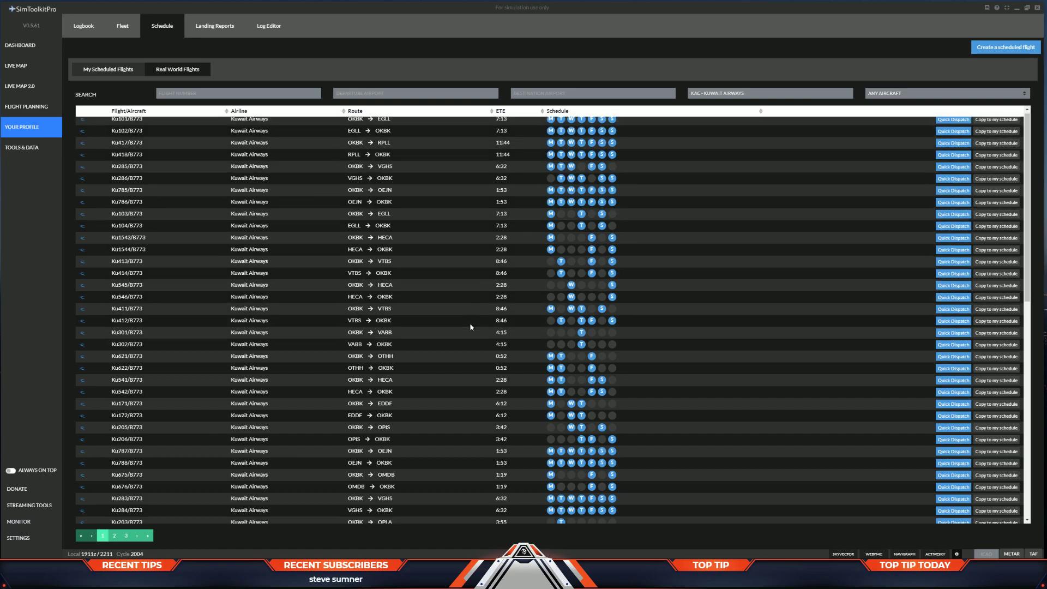
scroll(471, 325, "down", 4)
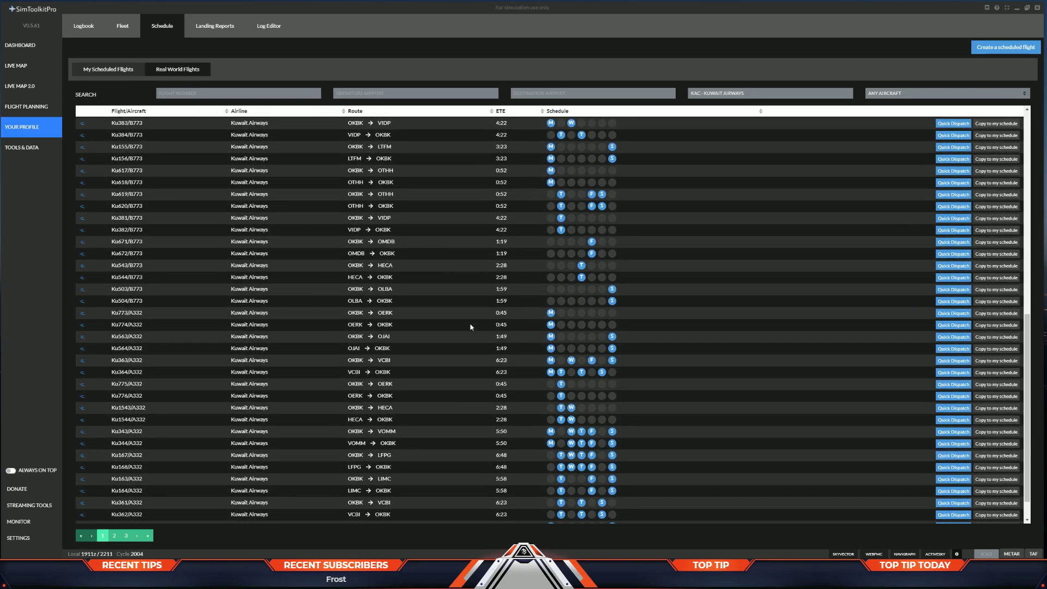
scroll(468, 322, "up", 10)
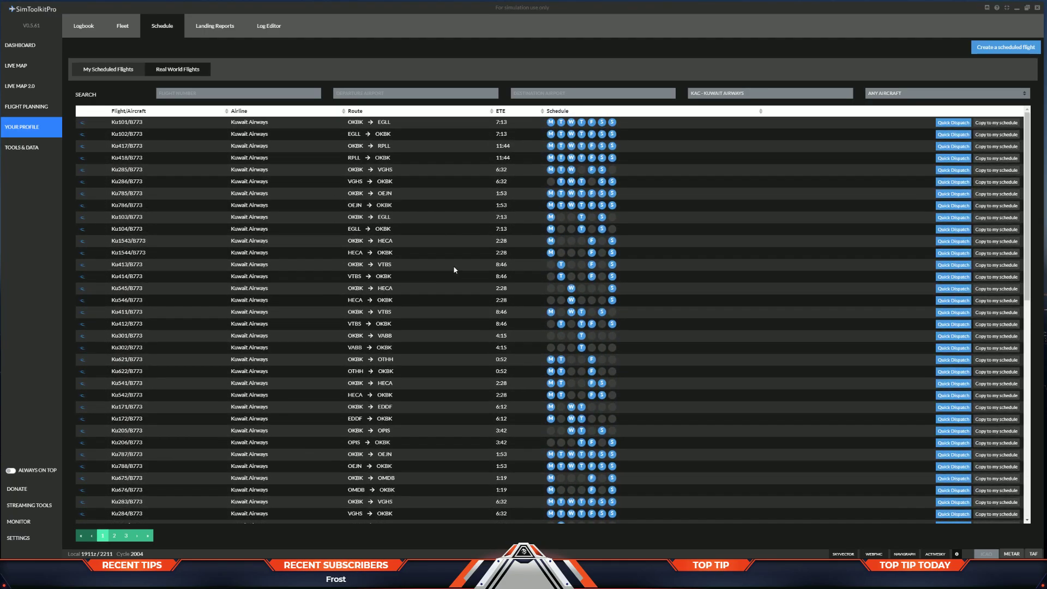
Filter departures to OMDB Dubai Intl and dismiss the Create a scheduled flight form
left_click(363, 93)
type("OMDB")
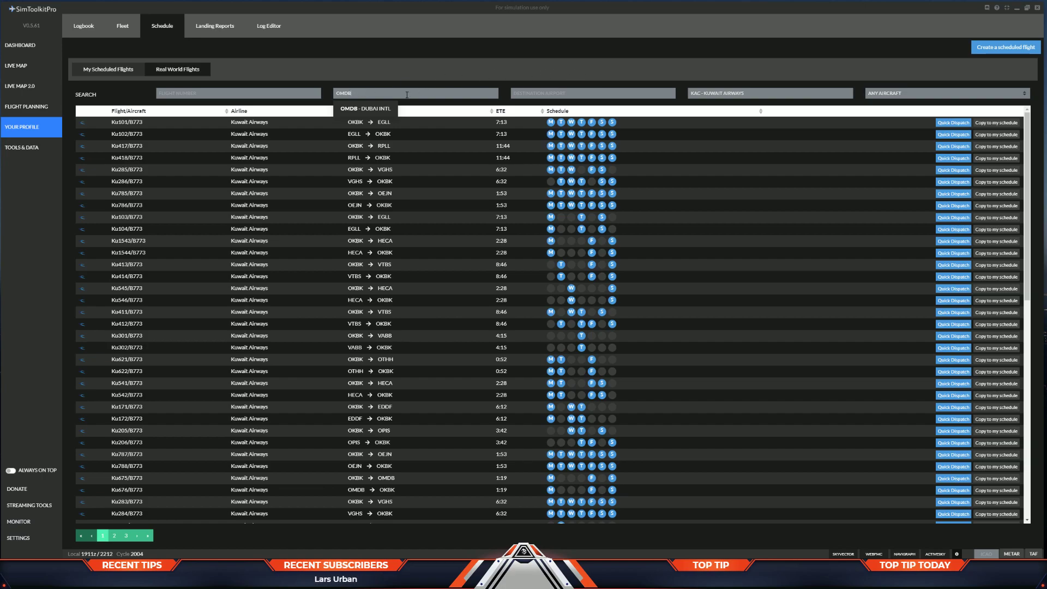
left_click(523, 92)
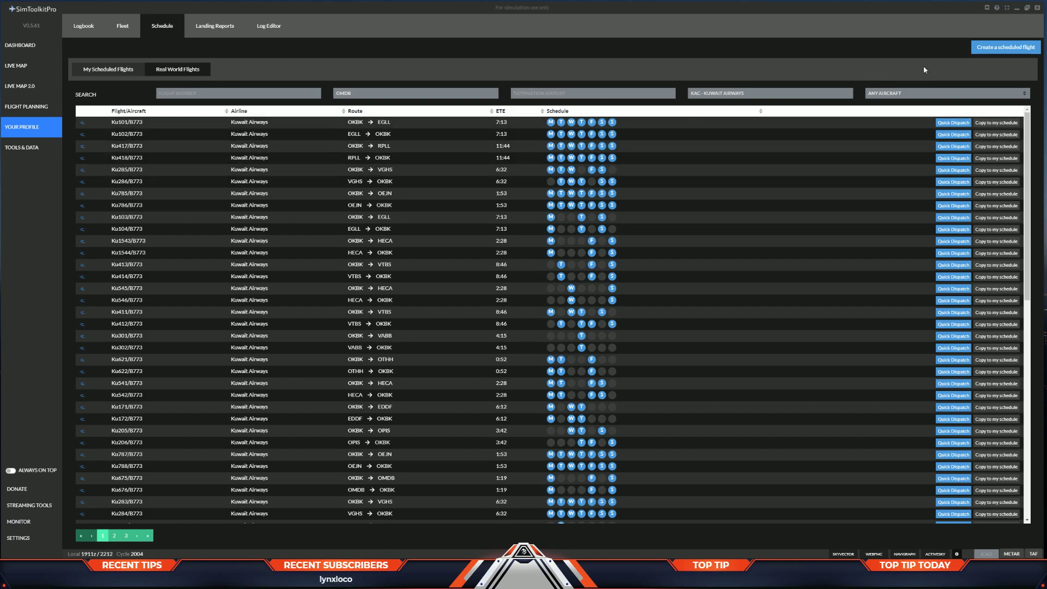
left_click(981, 47)
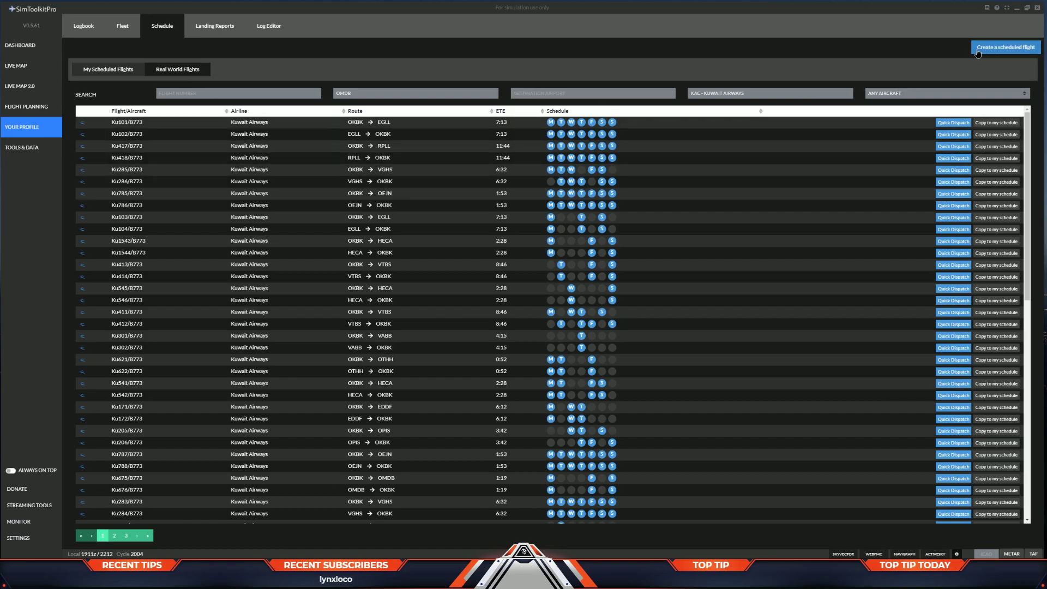
left_click(654, 326)
Filter the aircraft type to B777-300ER, returning no flights, then view Landing Reports
left_click(892, 95)
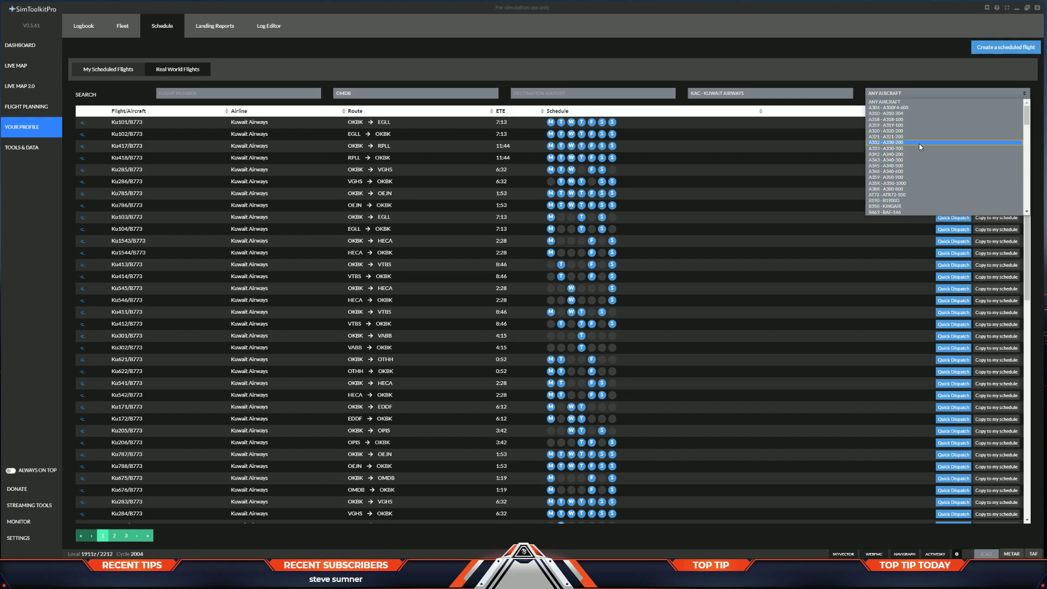
scroll(912, 195, "down", 5)
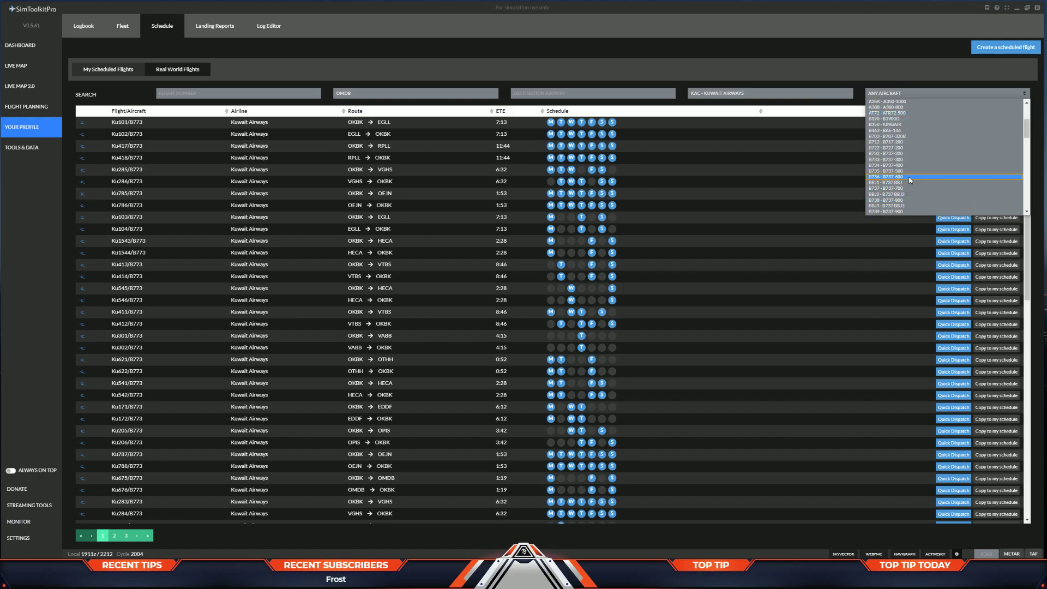
scroll(909, 165, "down", 8)
scroll(909, 165, "up", 5)
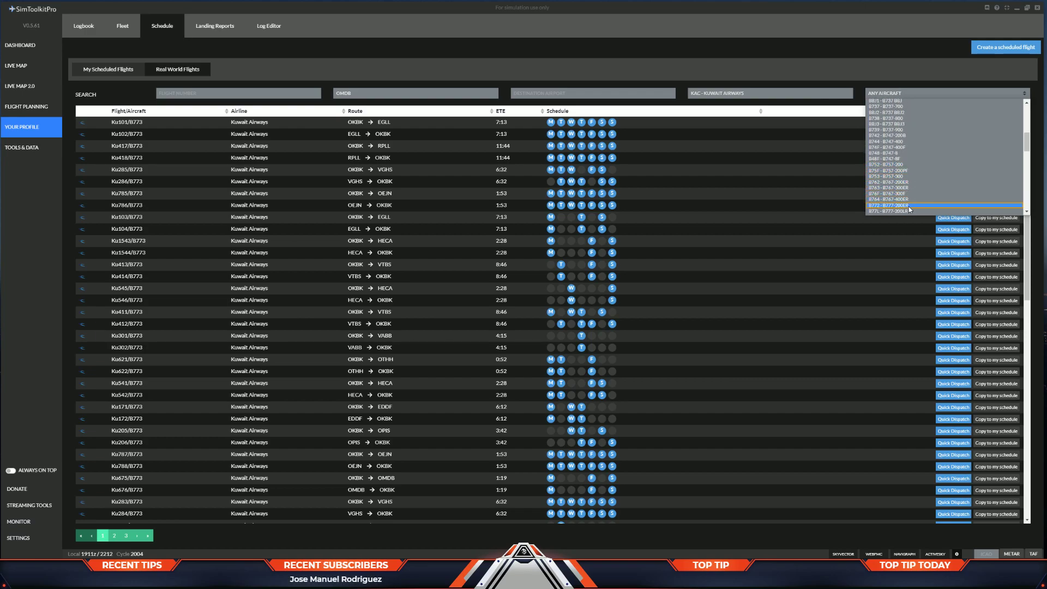
scroll(909, 205, "down", 5)
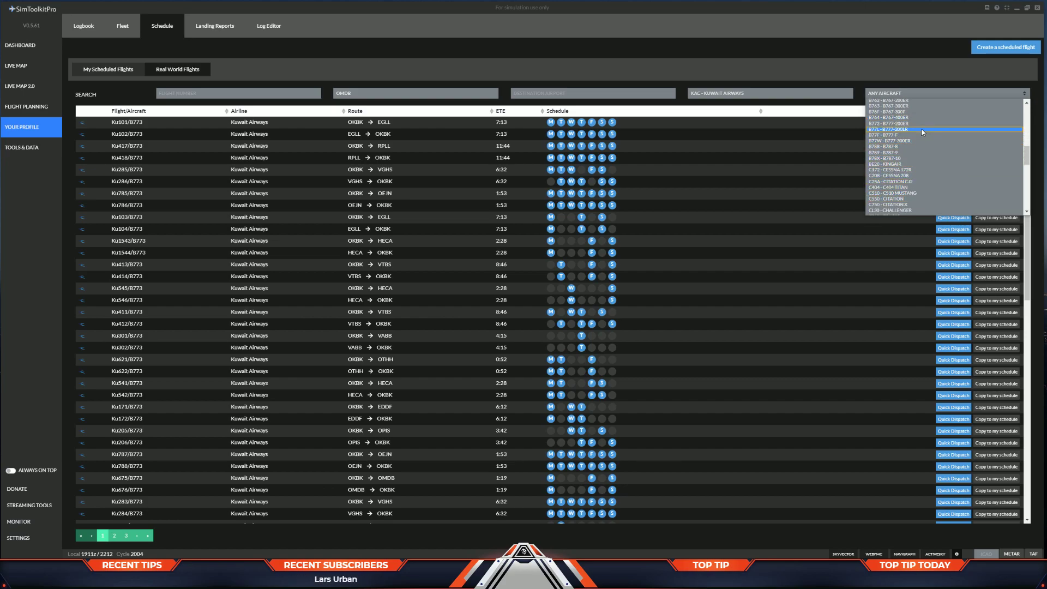
left_click(916, 142)
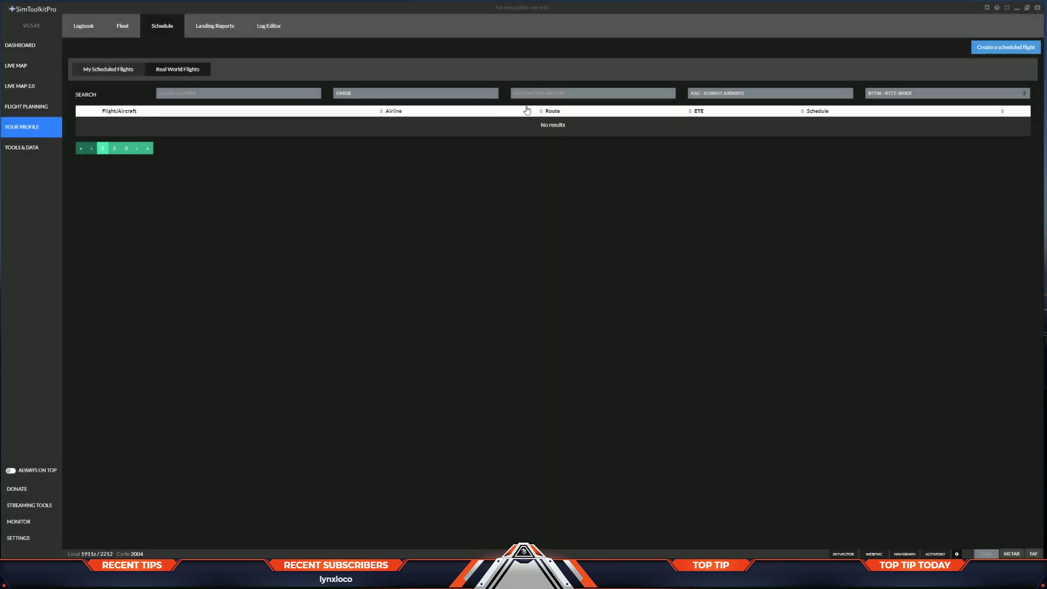
left_click(206, 27)
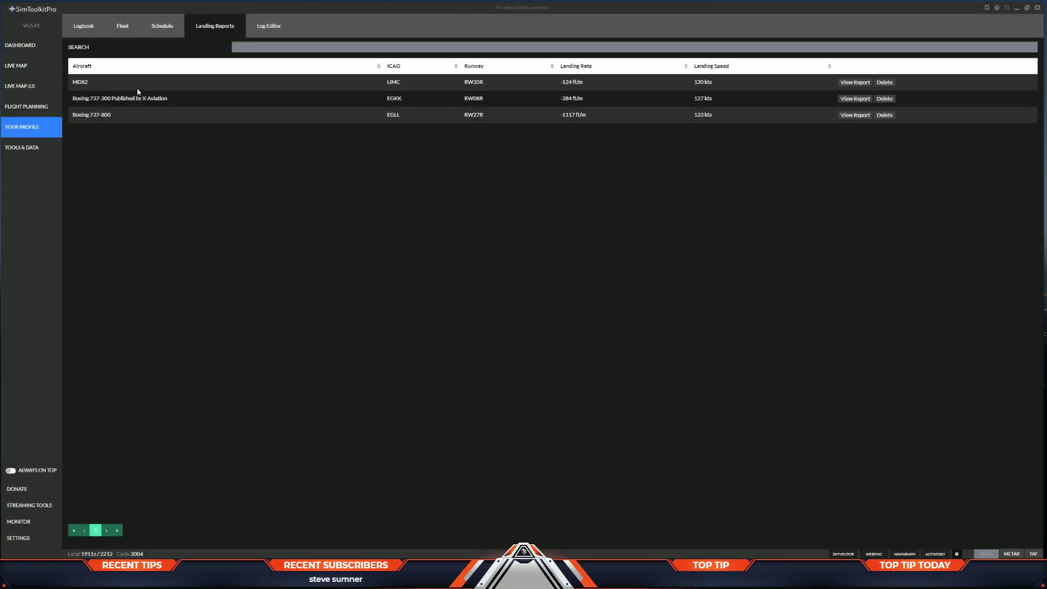
View the MD82 landing report, then bring up the Log Editor's five logged flights
left_click(853, 83)
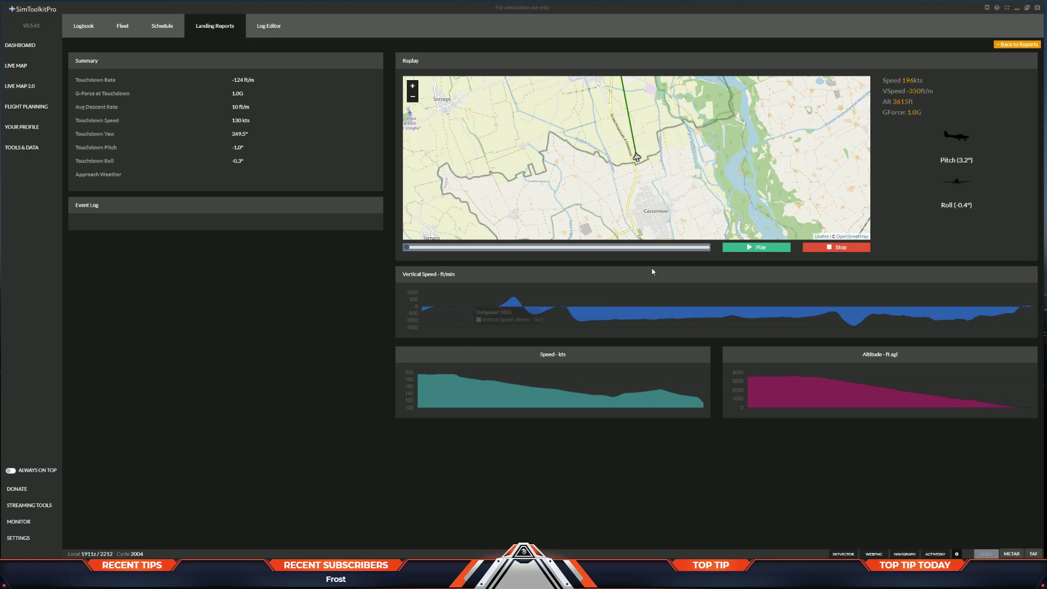
left_click(272, 26)
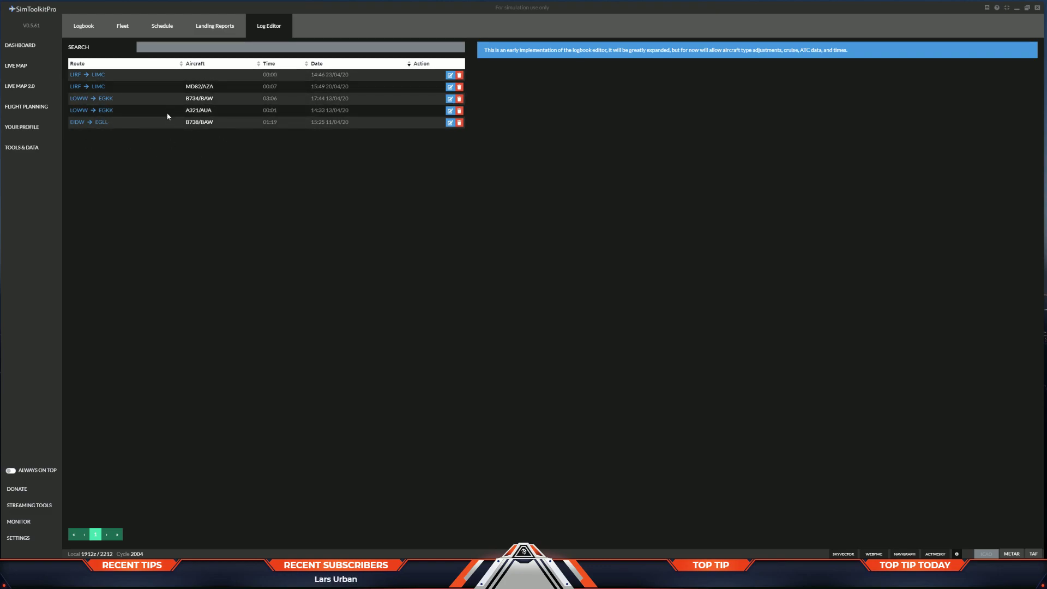
Open the LIRF–LIMC MD82 flight's edit form (AZ2036, I-DATS), then return to Your Profile
left_click(450, 88)
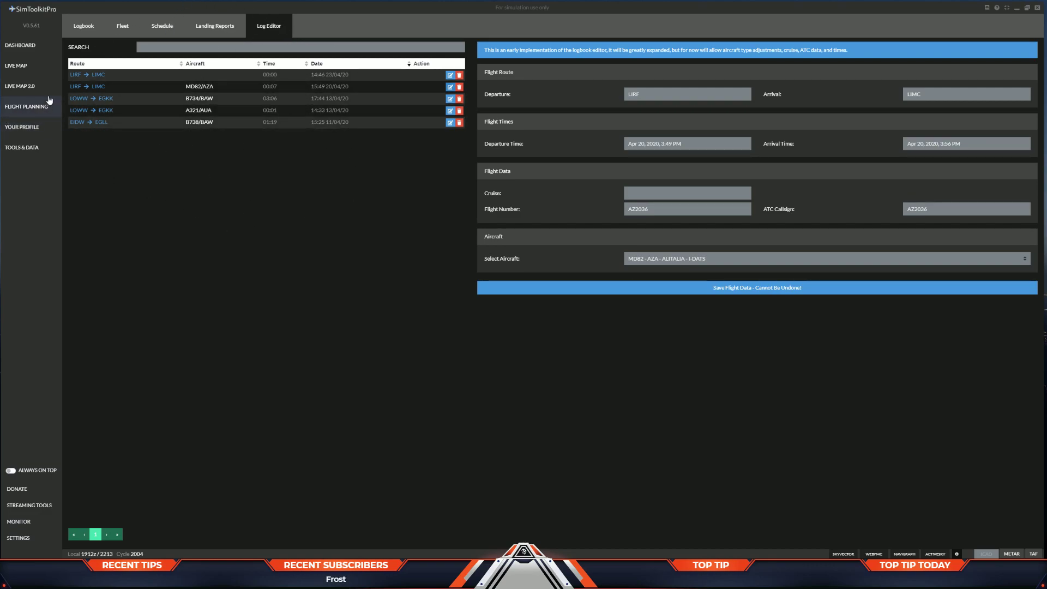
left_click(17, 127)
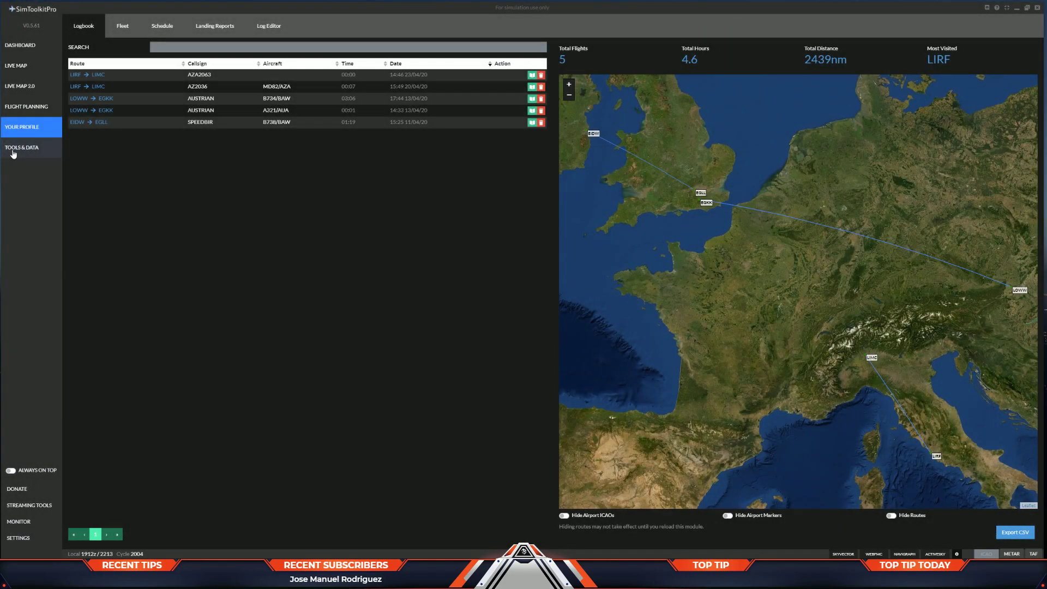
Search the Tools & Data airport database for kjfk to find Kennedy Intl
left_click(14, 151)
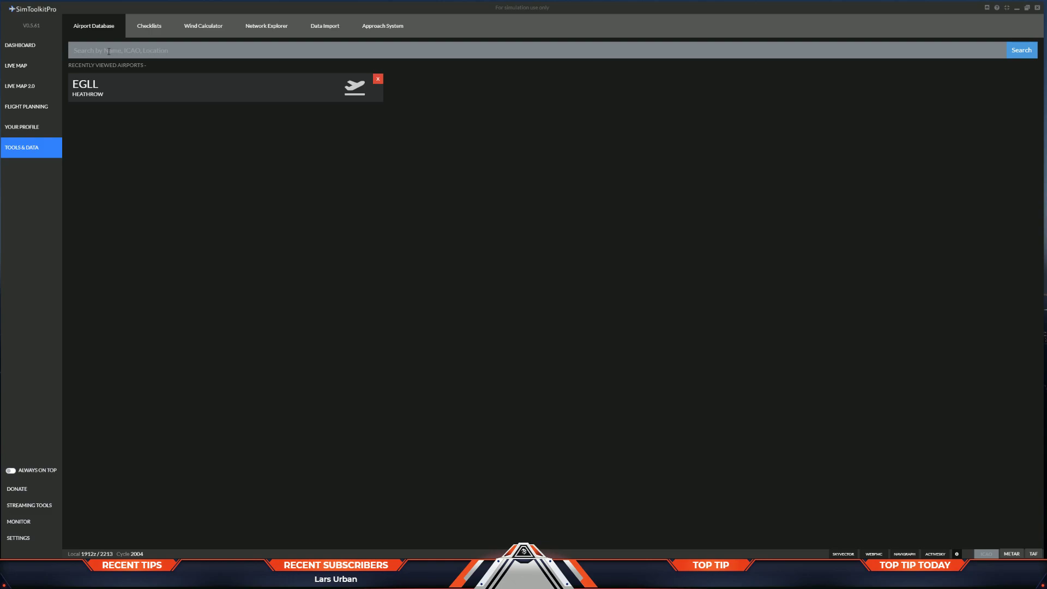
left_click(105, 50)
type("kjfk")
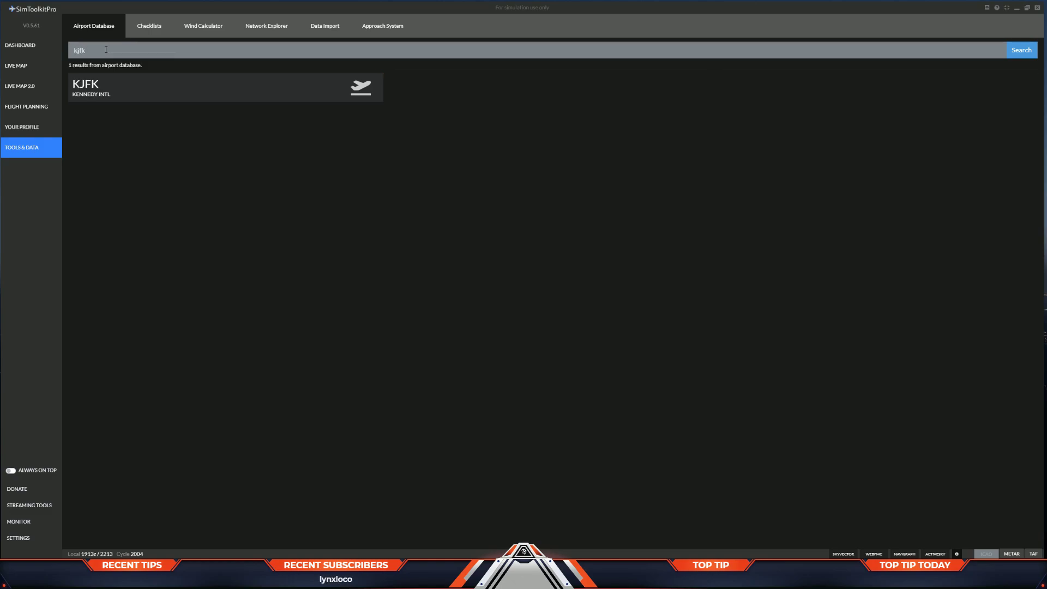
left_click(1021, 49)
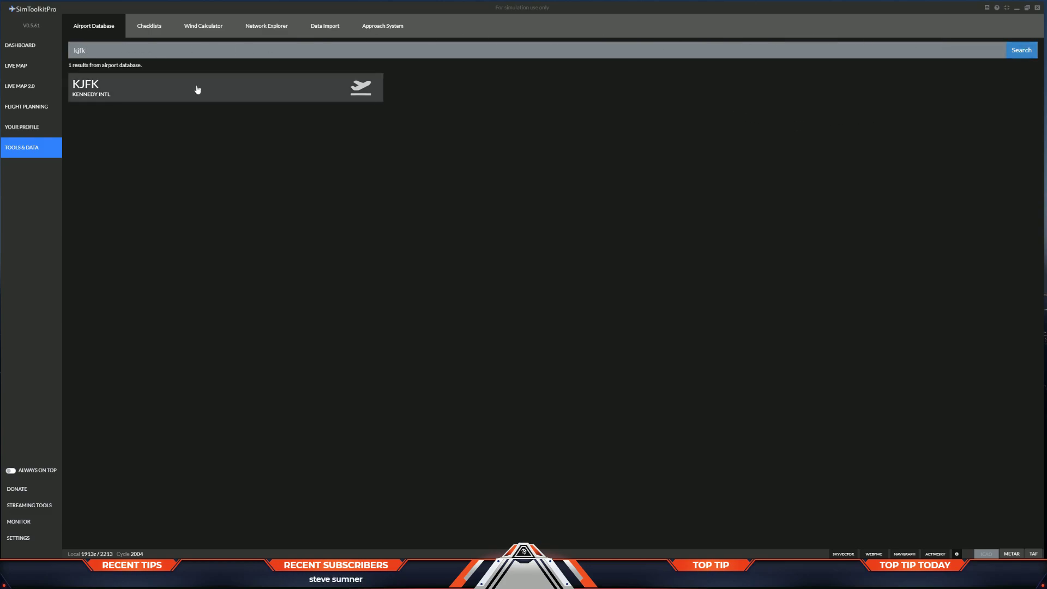
Open Kennedy Intl's details page, then switch to the Zibo 737-800 checklists
left_click(128, 91)
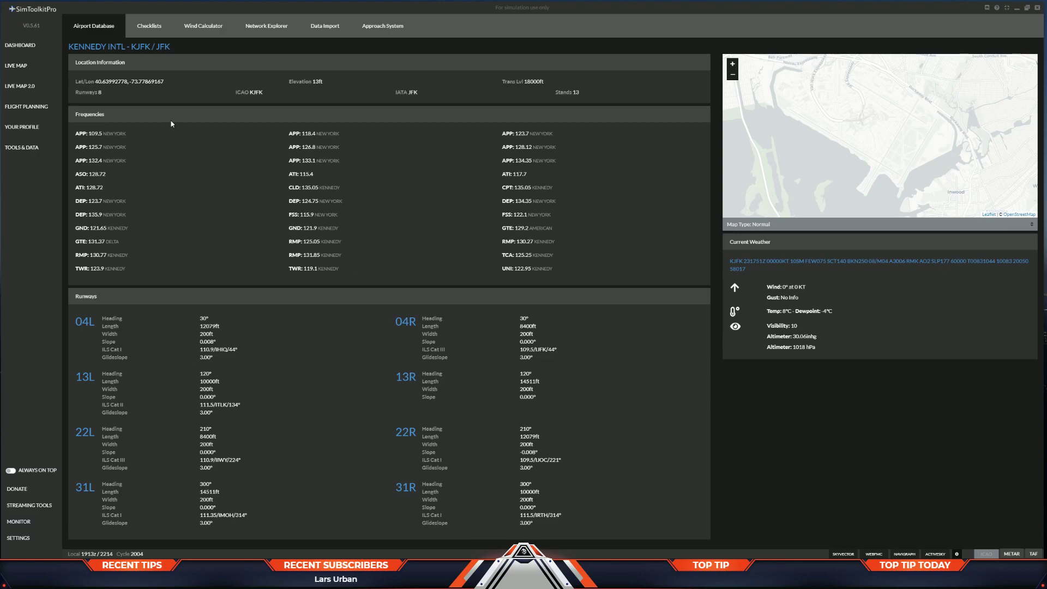
left_click(142, 28)
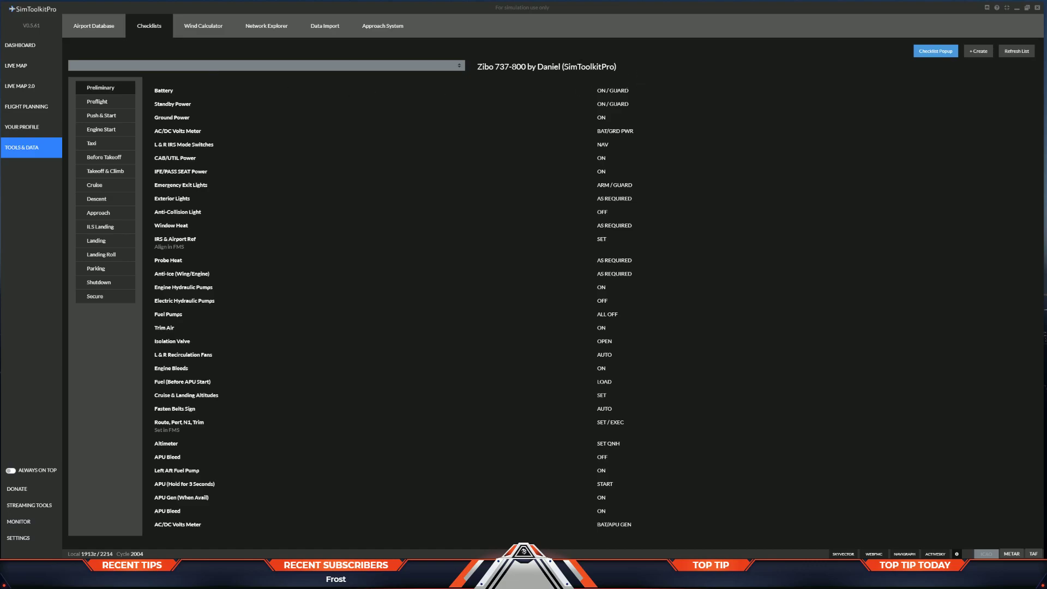
Review the Zibo 737-800 Push & Start and Taxi checklist sections, then open the Wind Calculator
left_click(362, 66)
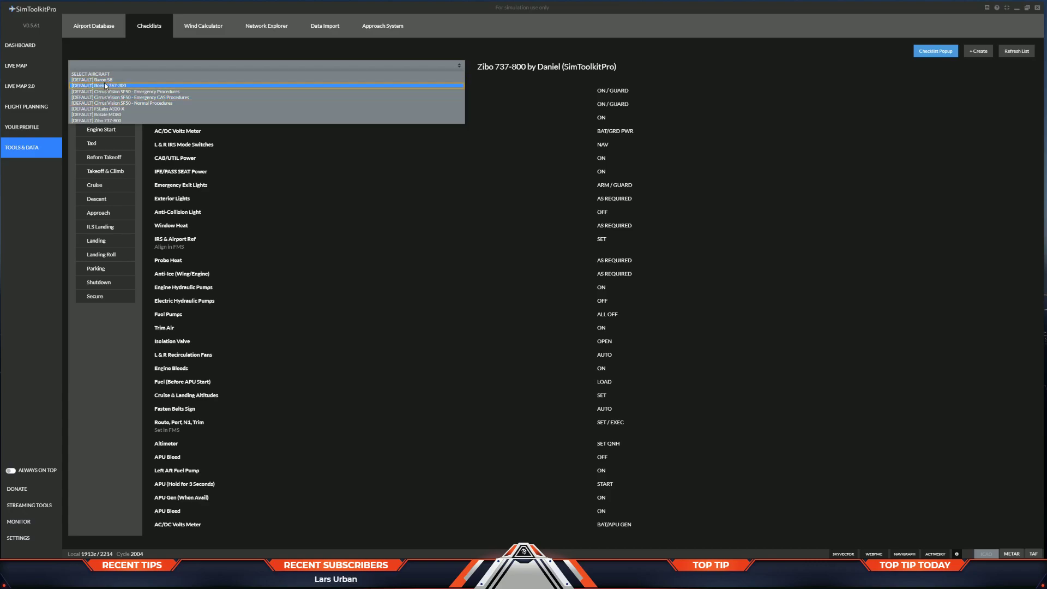
left_click(335, 229)
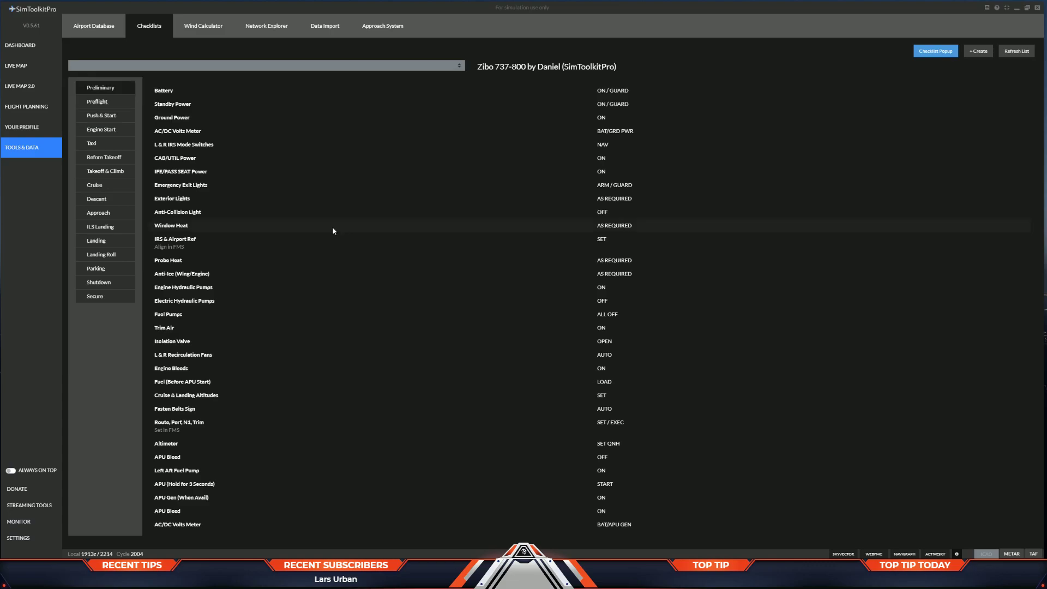
left_click(104, 114)
left_click(107, 145)
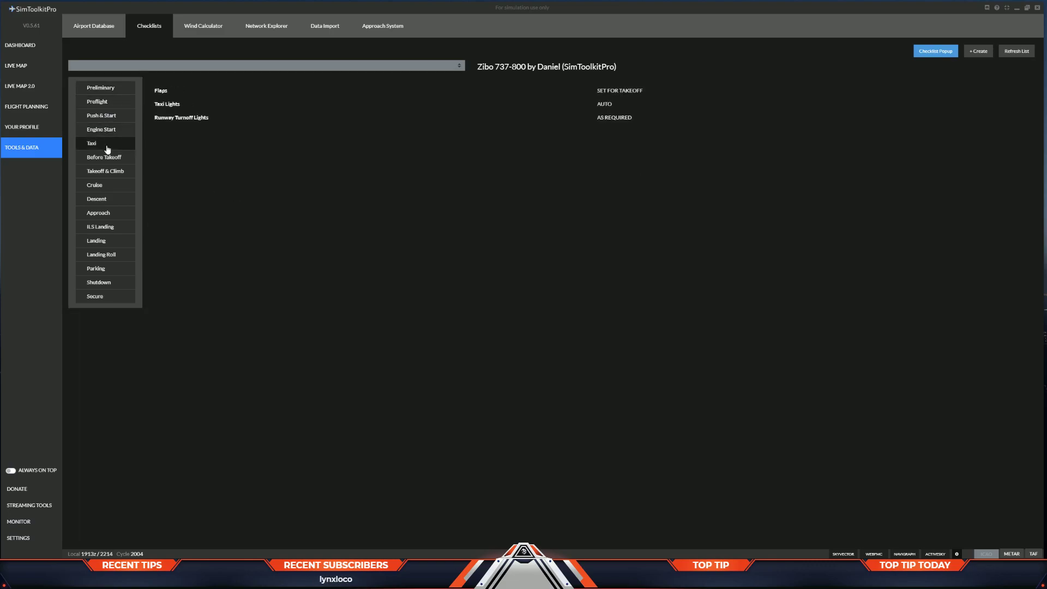
left_click(218, 28)
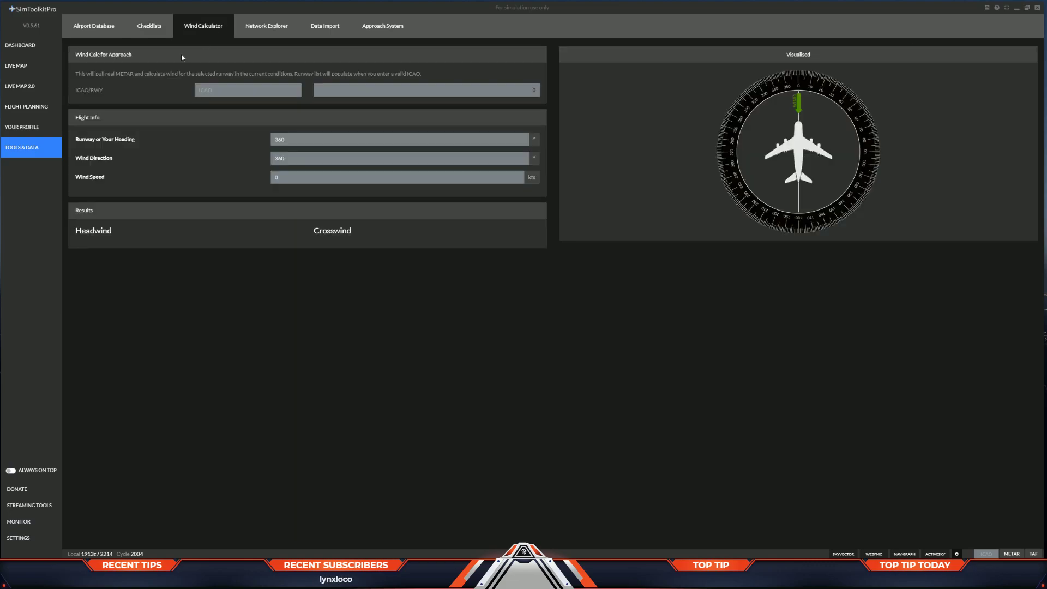
Look over the VATSIM flights in Network Explorer, then switch to the Data Import tab
left_click(268, 30)
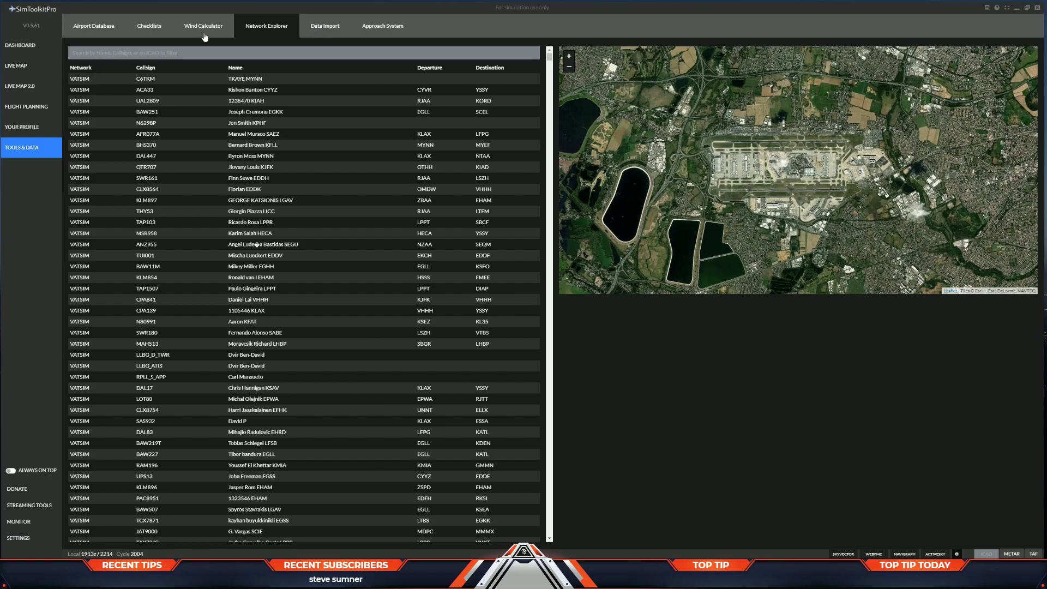
left_click(305, 35)
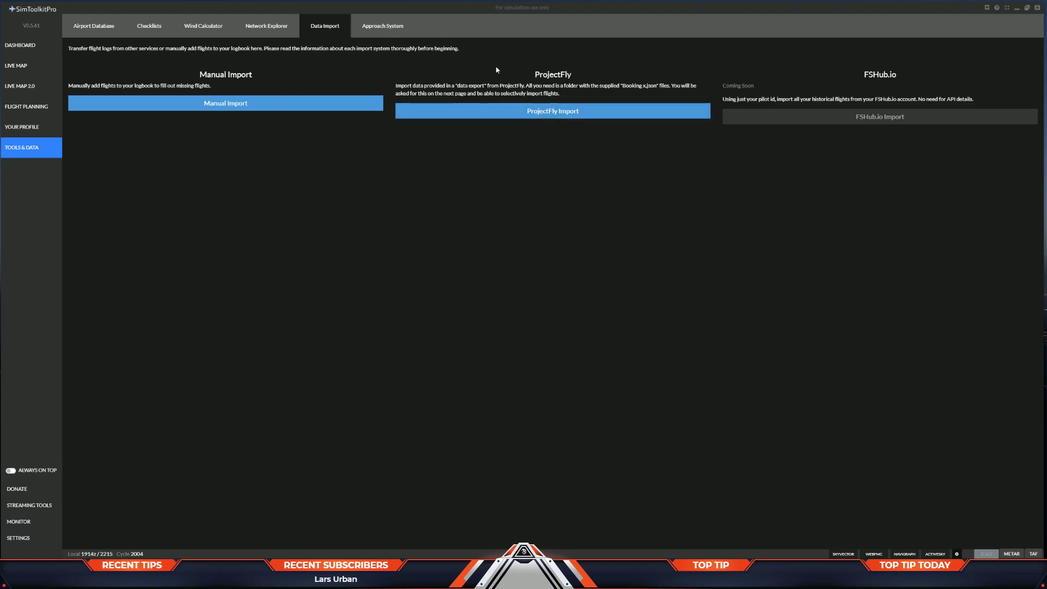
Open the Approach System tool in Tools & Data
left_click(380, 31)
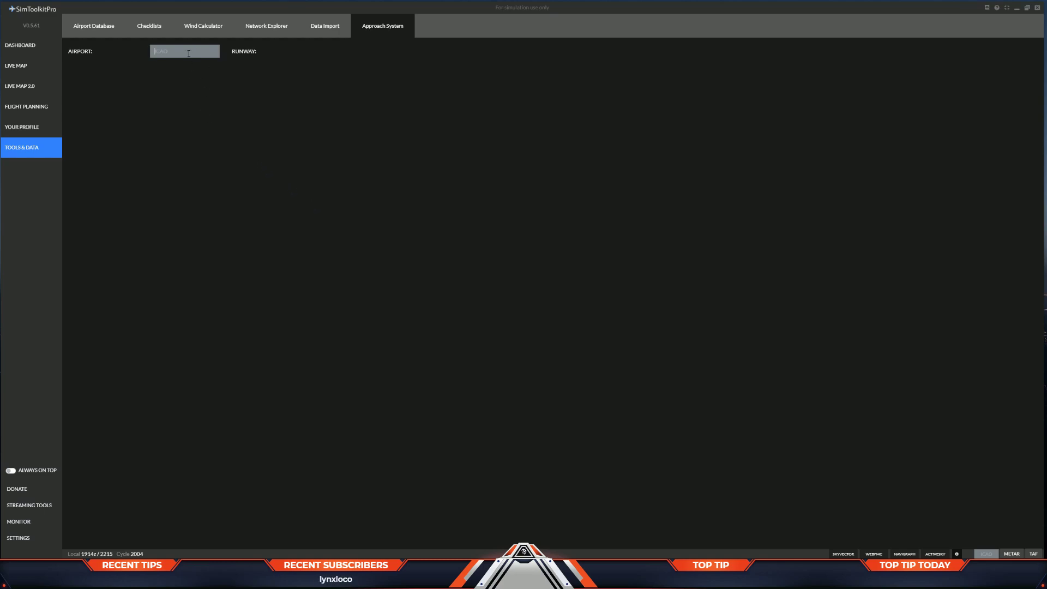
Set up an approach to OKBK runway 15L, showing ILS 110.10 and bearing 152
type("OKBK")
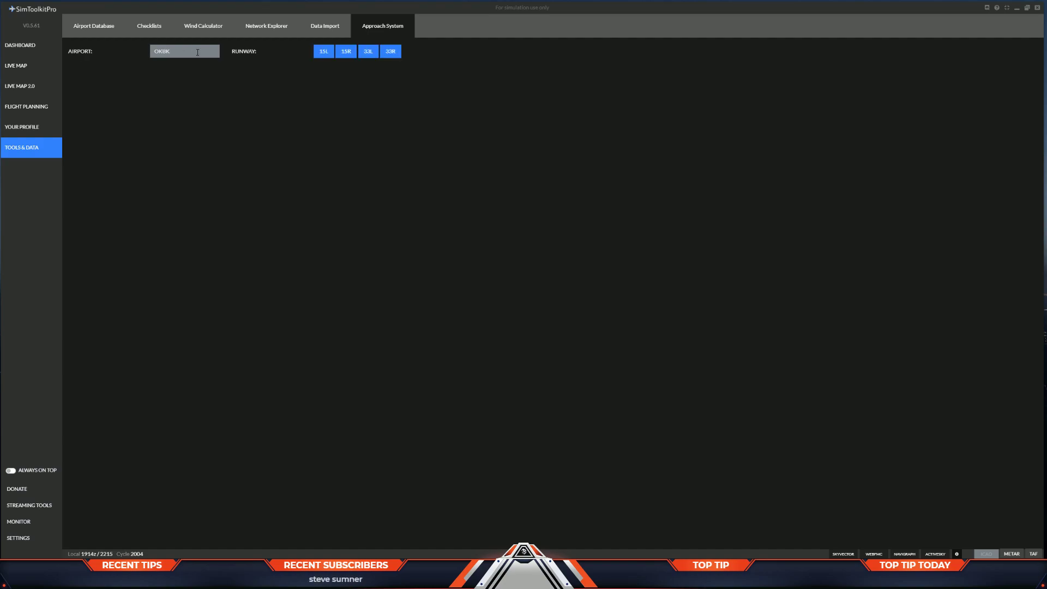
left_click(325, 53)
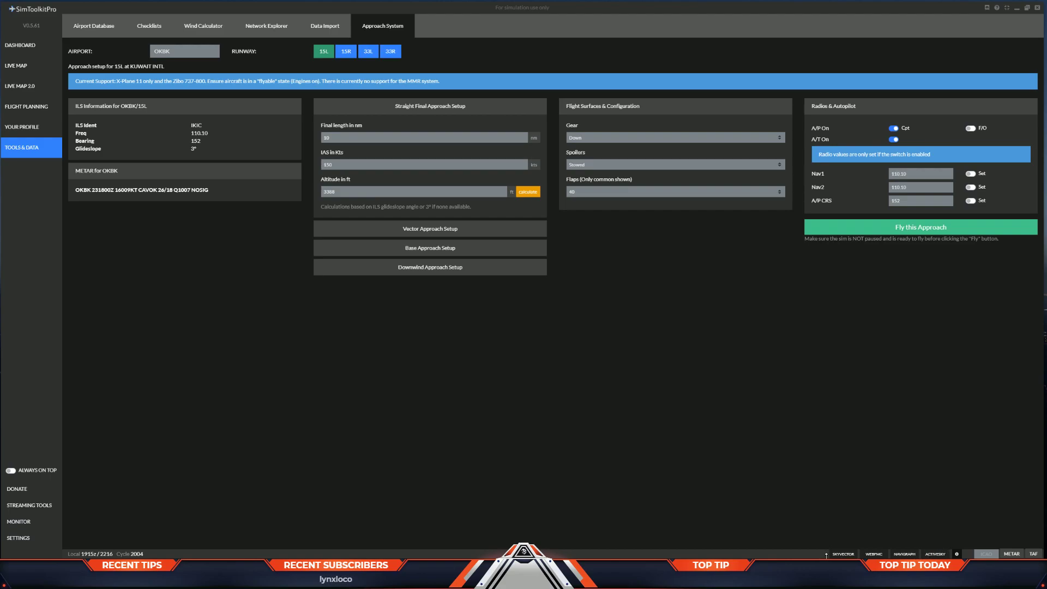
Preview and close the Navigraph and SkyVector chart panels, then open Tab Options
left_click(905, 554)
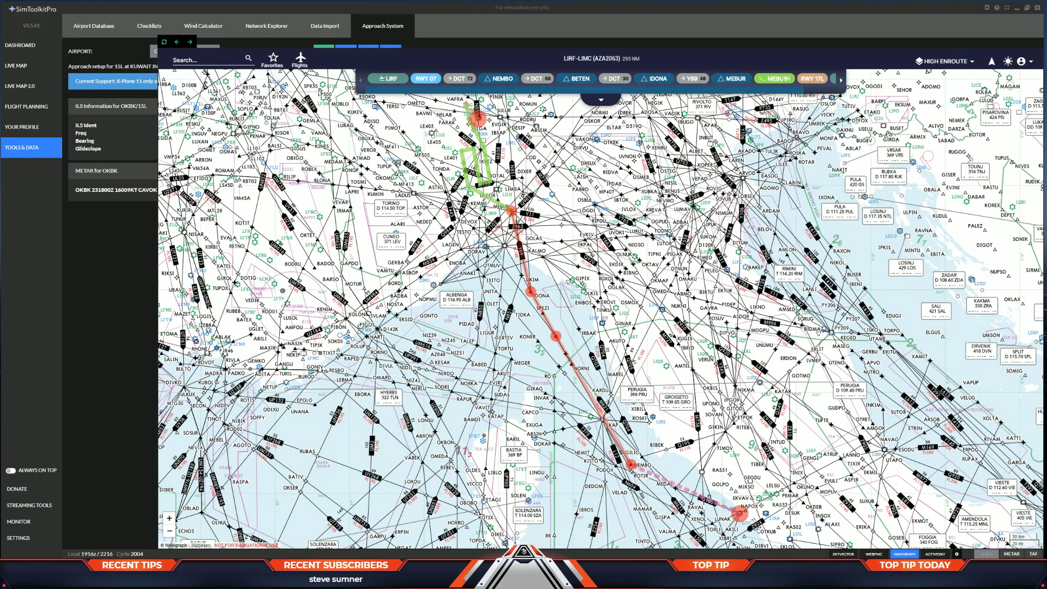
left_click(904, 554)
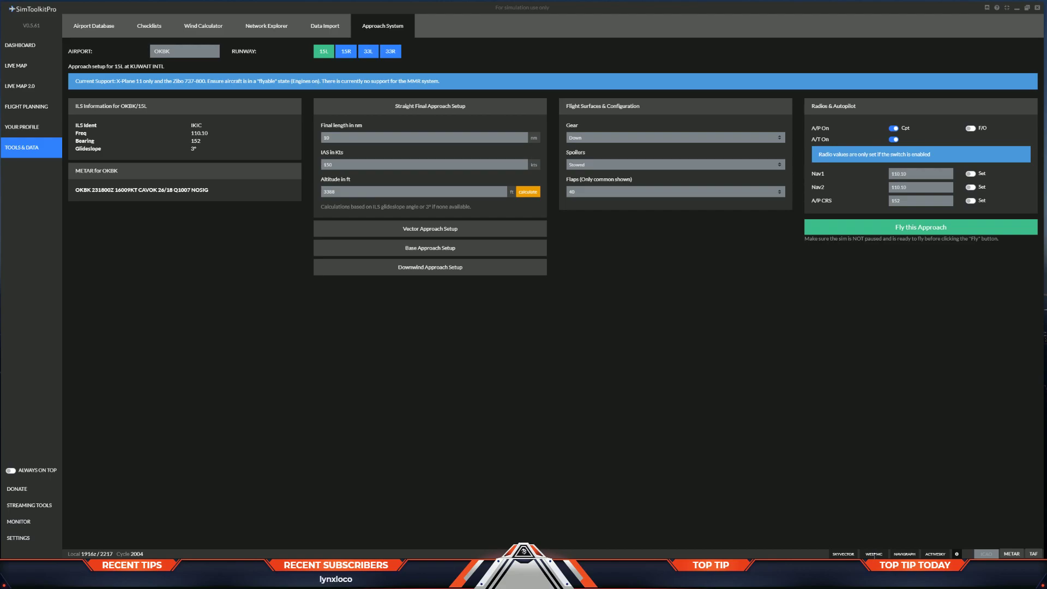
left_click(843, 554)
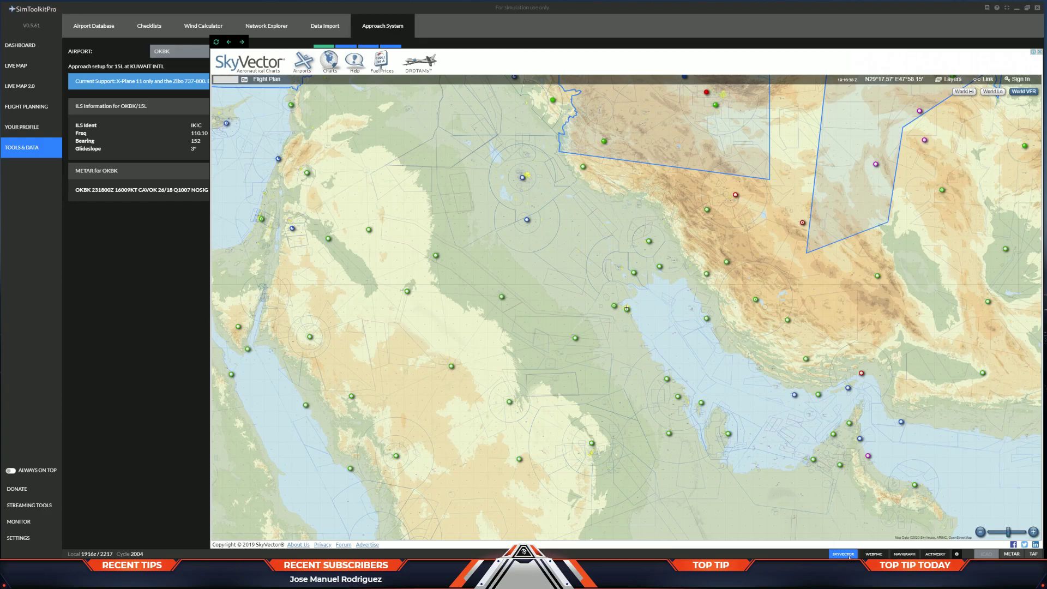
left_click(844, 554)
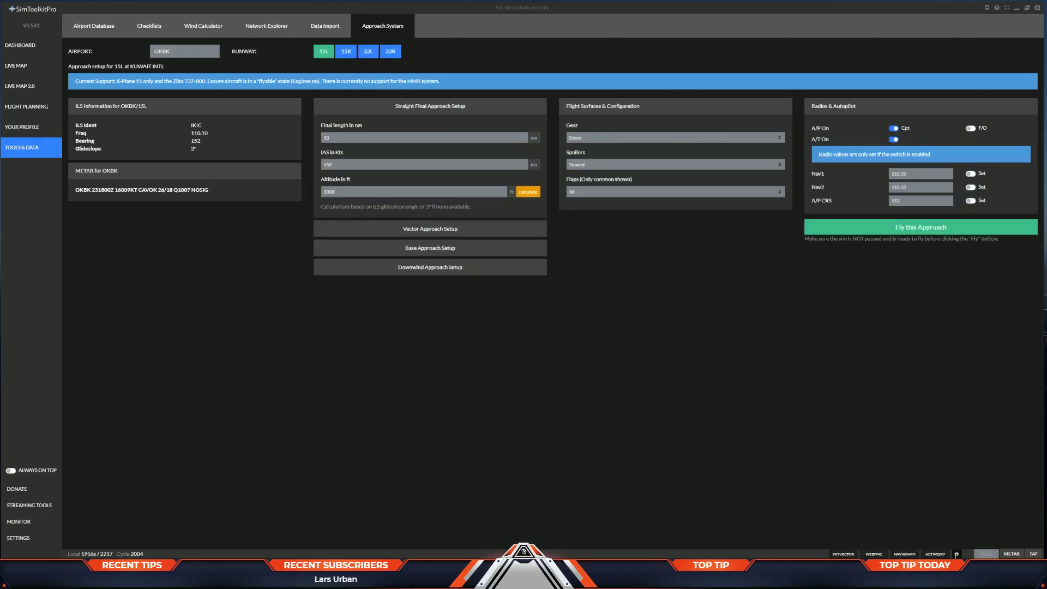
left_click(956, 553)
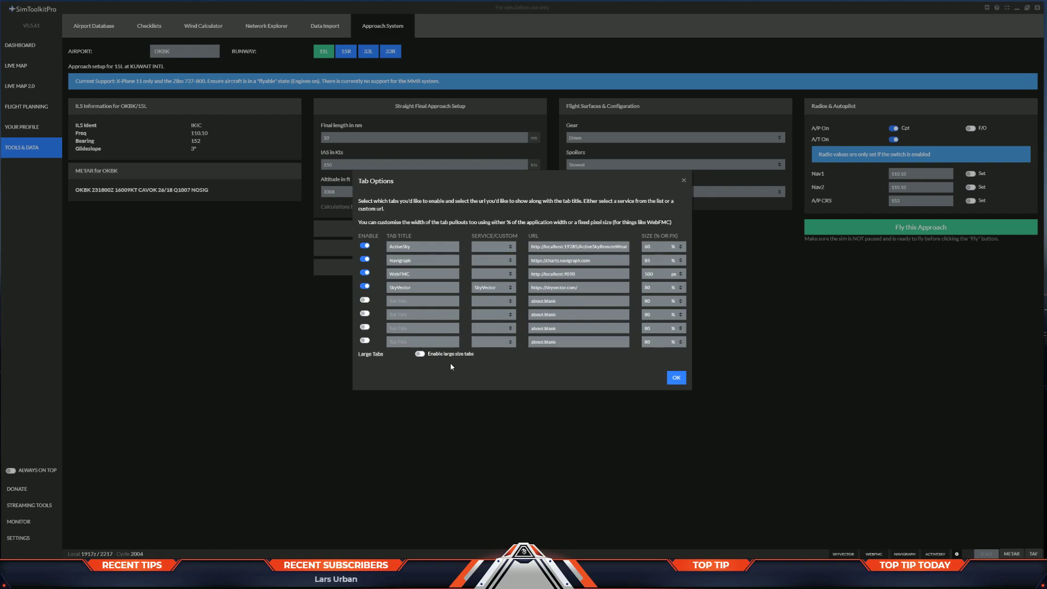
Enable large size pull-out tabs, preview the ActiveSky panel, and go to Streaming Tools
left_click(420, 354)
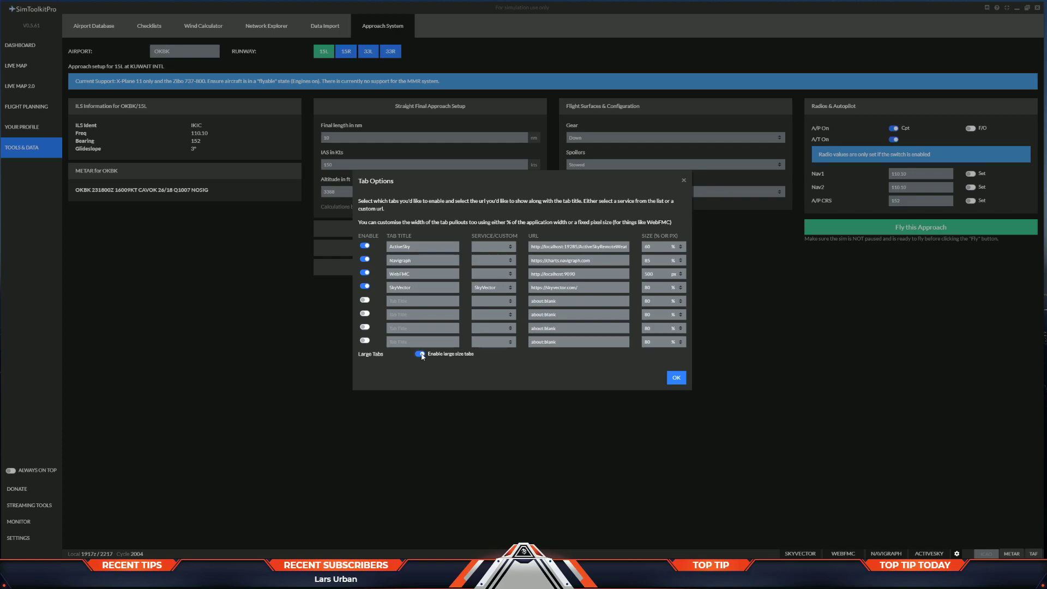
left_click(675, 377)
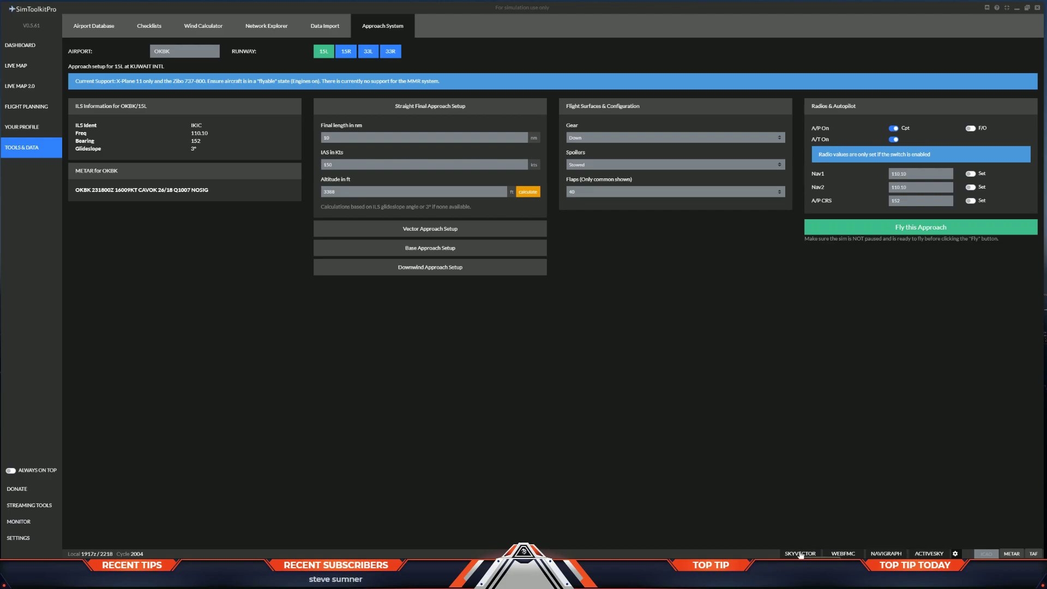
left_click(930, 553)
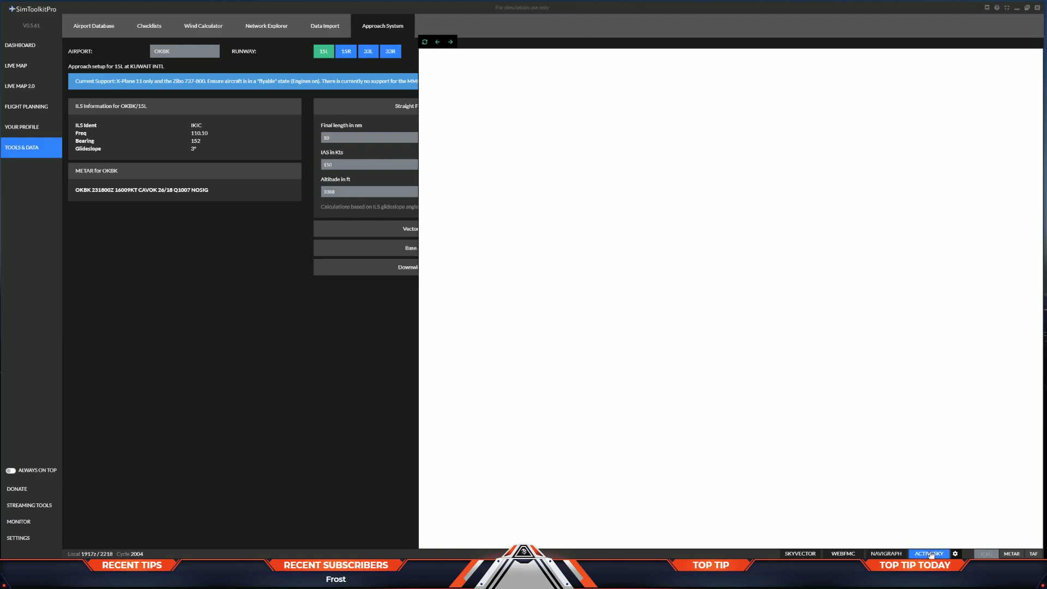
left_click(930, 554)
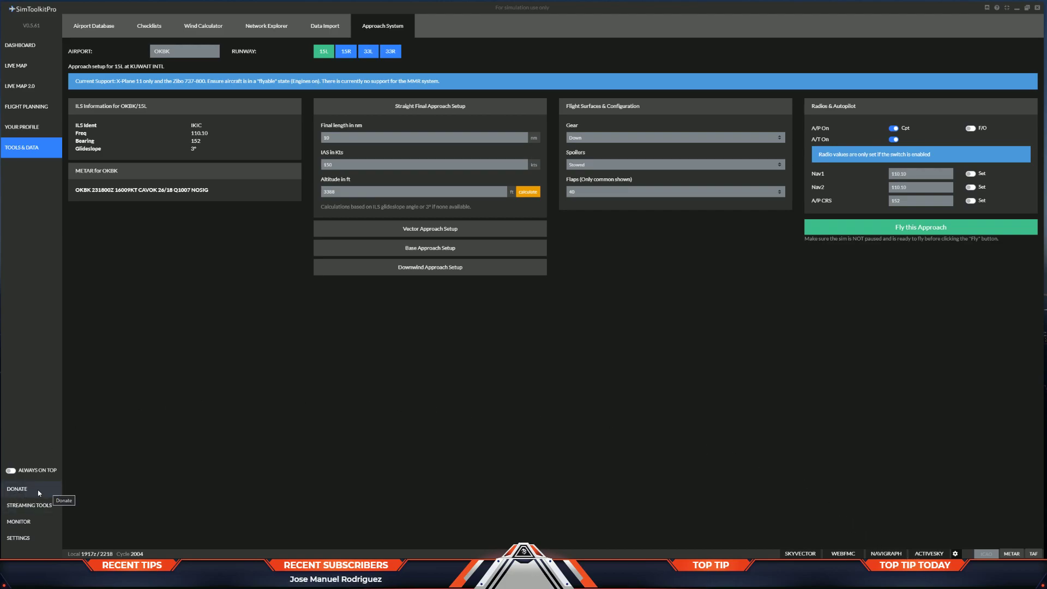
left_click(45, 510)
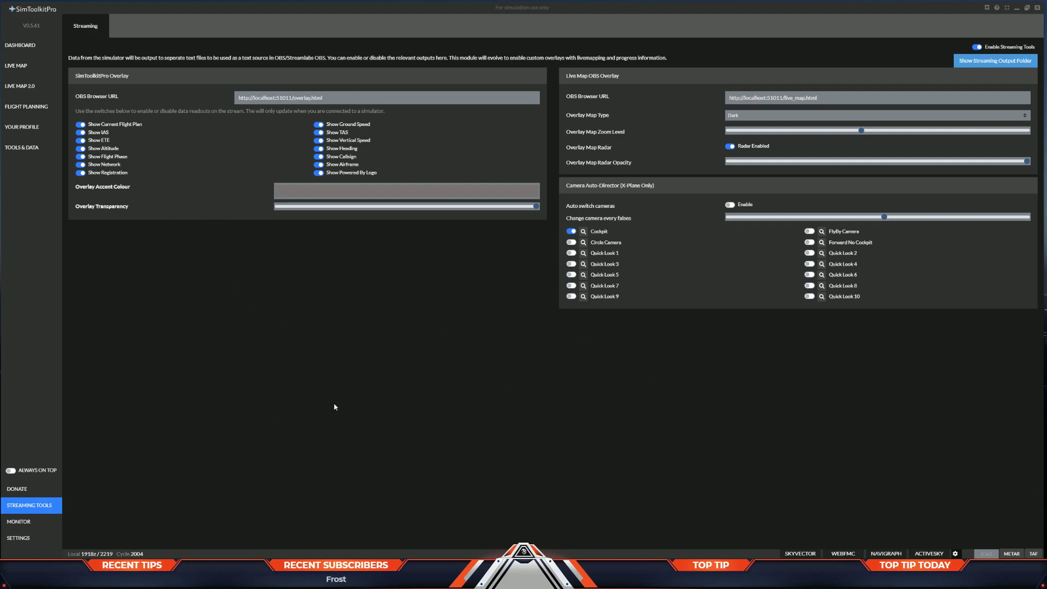
Switch from the Streaming page to the Monitor page in the sidebar
left_click(26, 524)
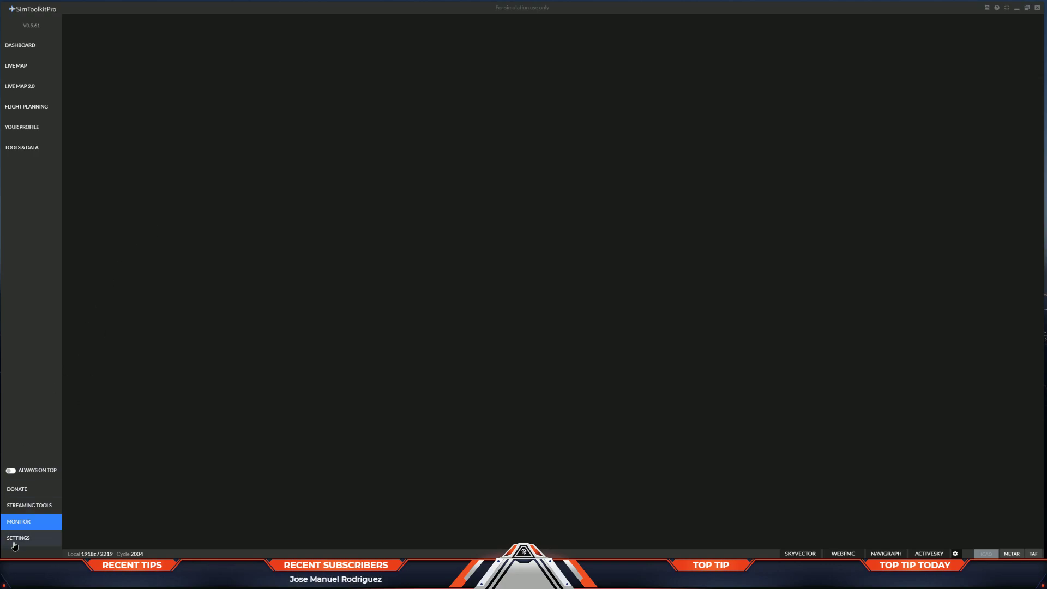
Show the X-Plane Setup settings with the X-Plane 11 folder and localhost port 51303
left_click(14, 546)
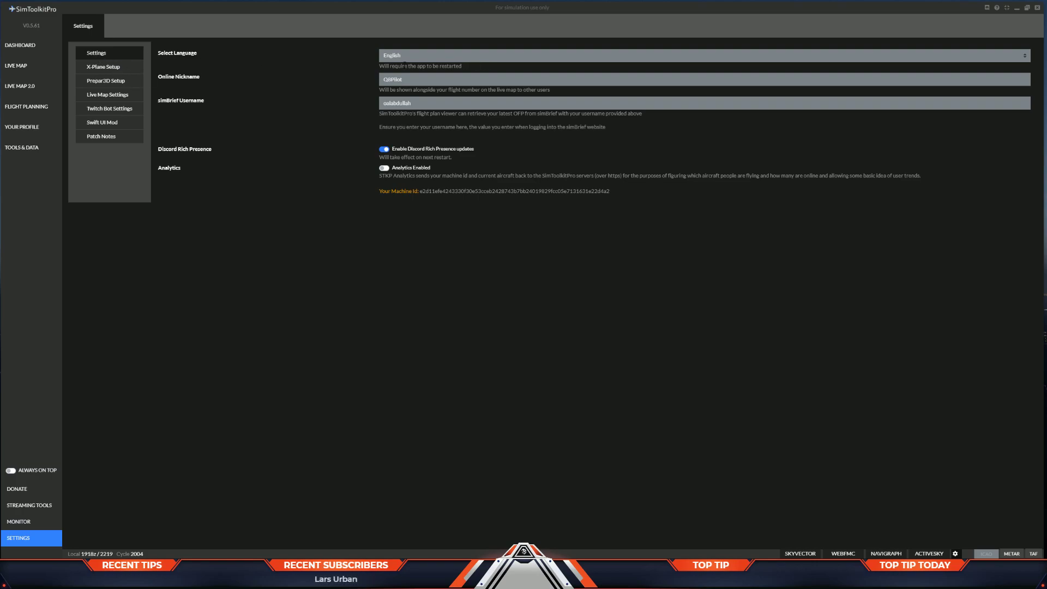
left_click(115, 72)
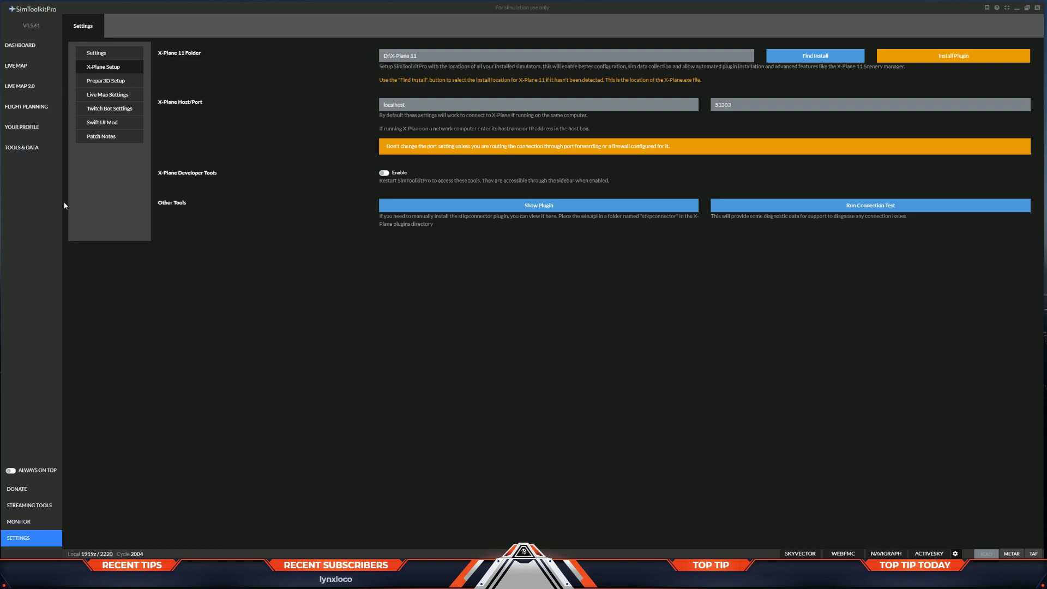
Start a new flight plan from EGLL Heathrow to KJFK Kennedy Intl
left_click(18, 114)
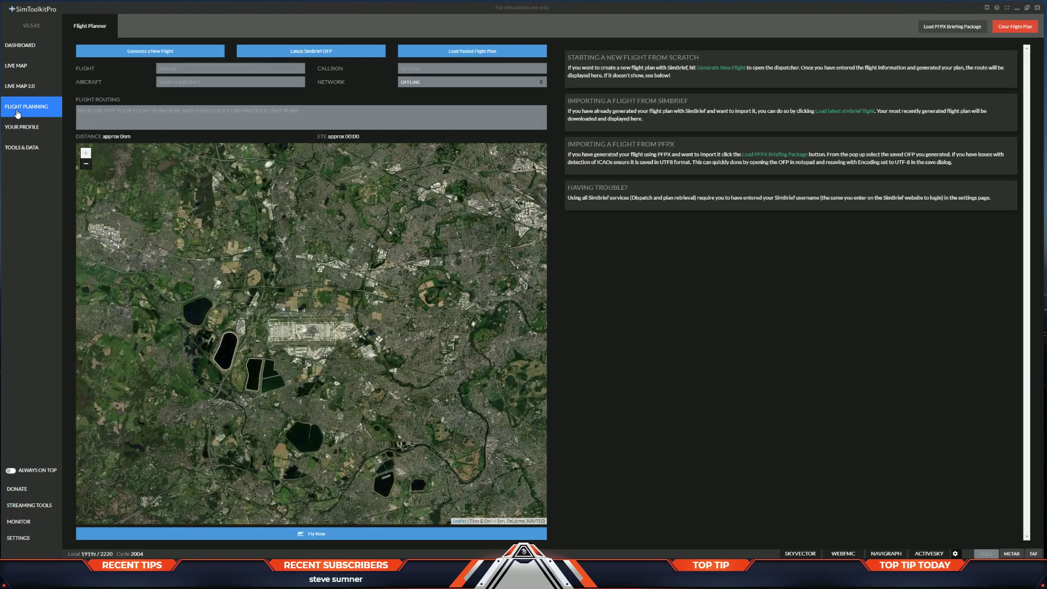
left_click(145, 53)
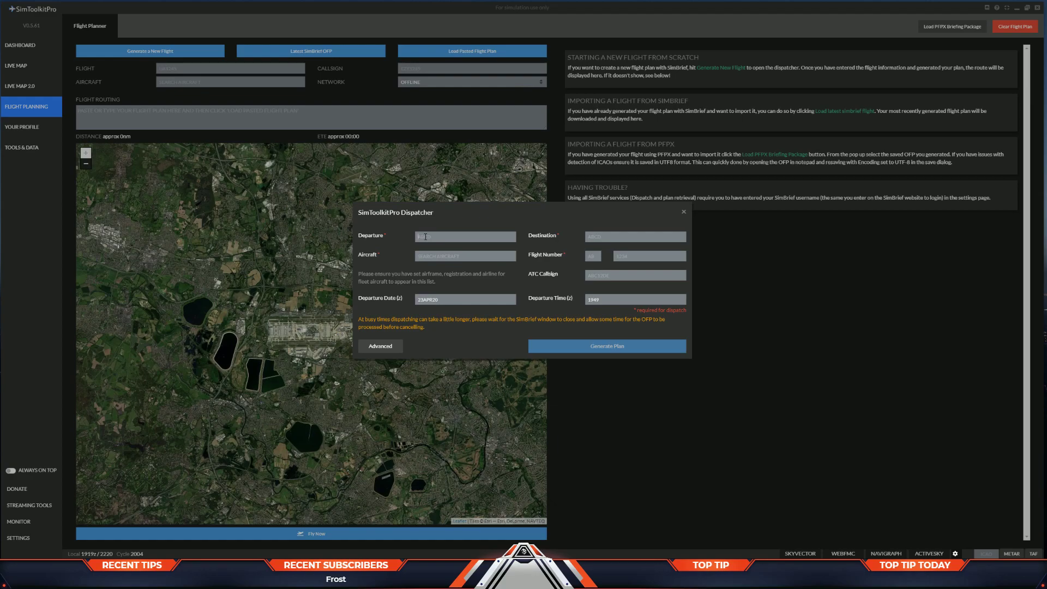
left_click(425, 236)
type("EG")
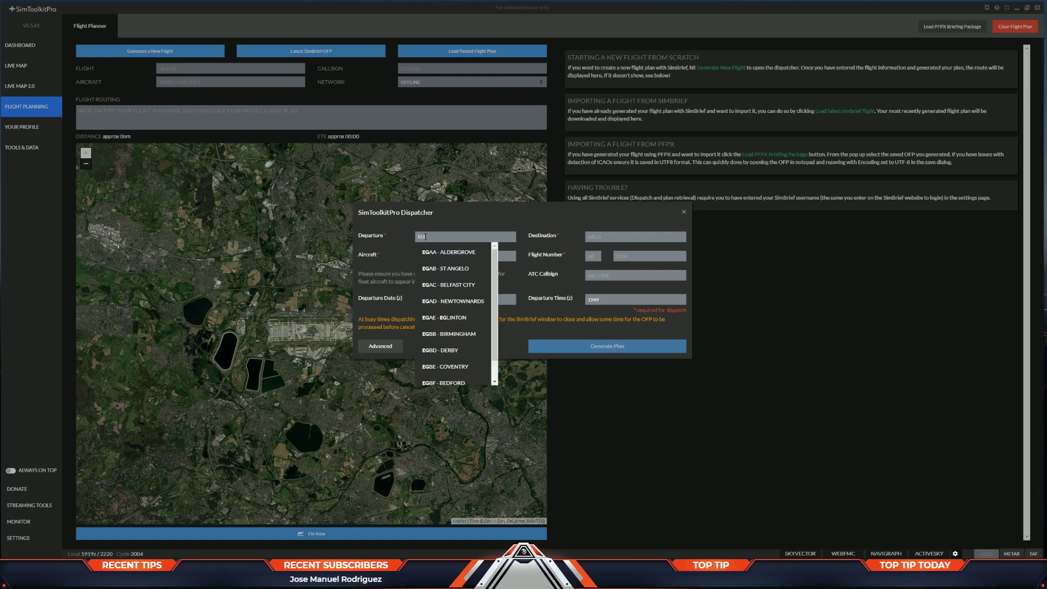
type("LL")
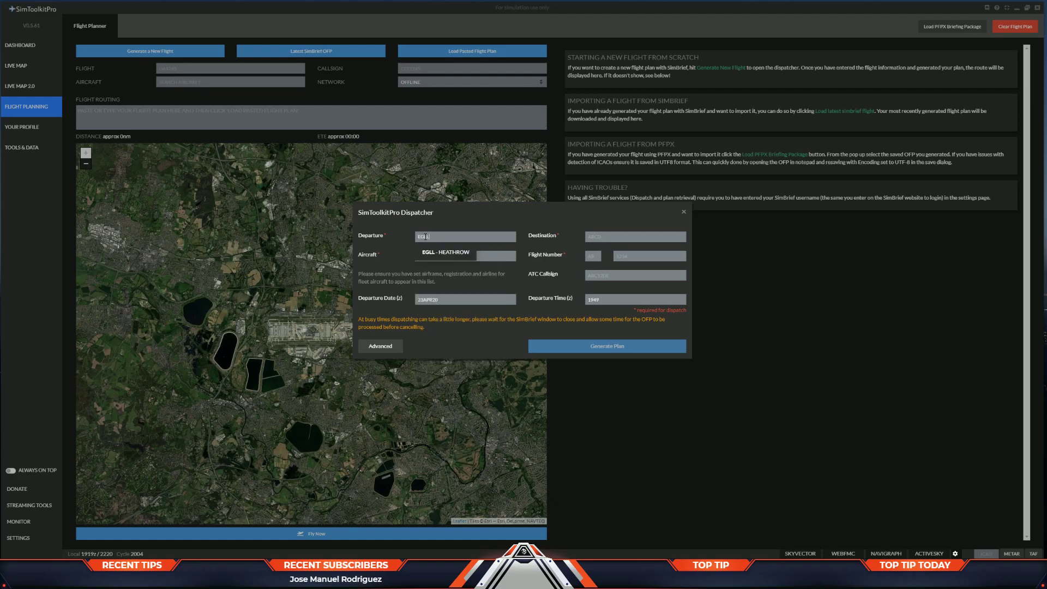
left_click(445, 252)
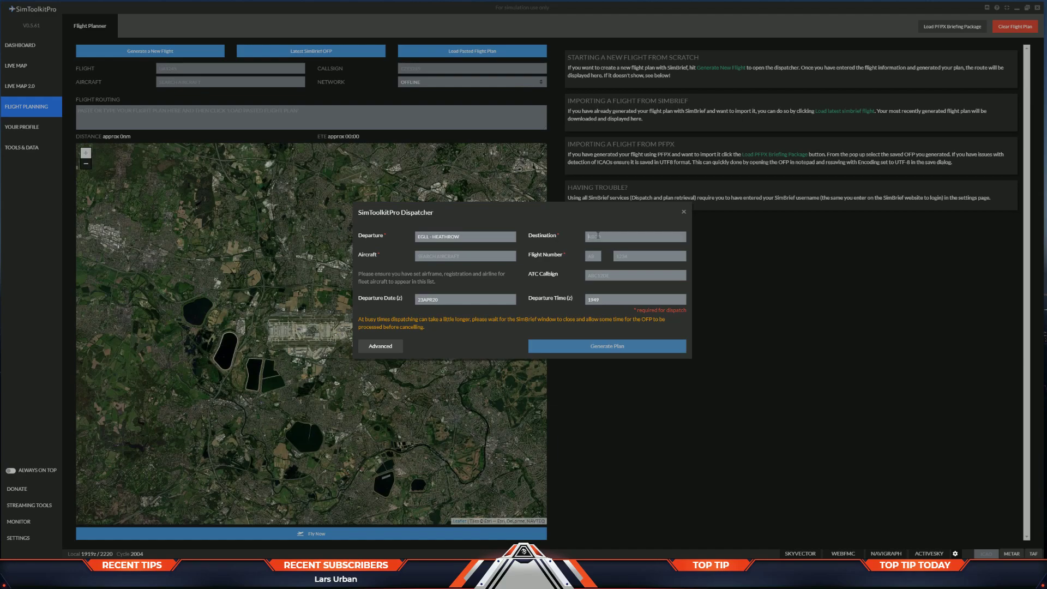
left_click(597, 235)
type("KJFK")
left_click(624, 252)
Choose the Austrian Airlines A321, fill in the flight number and callsign AUA234, and show Advanced options
left_click(451, 257)
type("Ai")
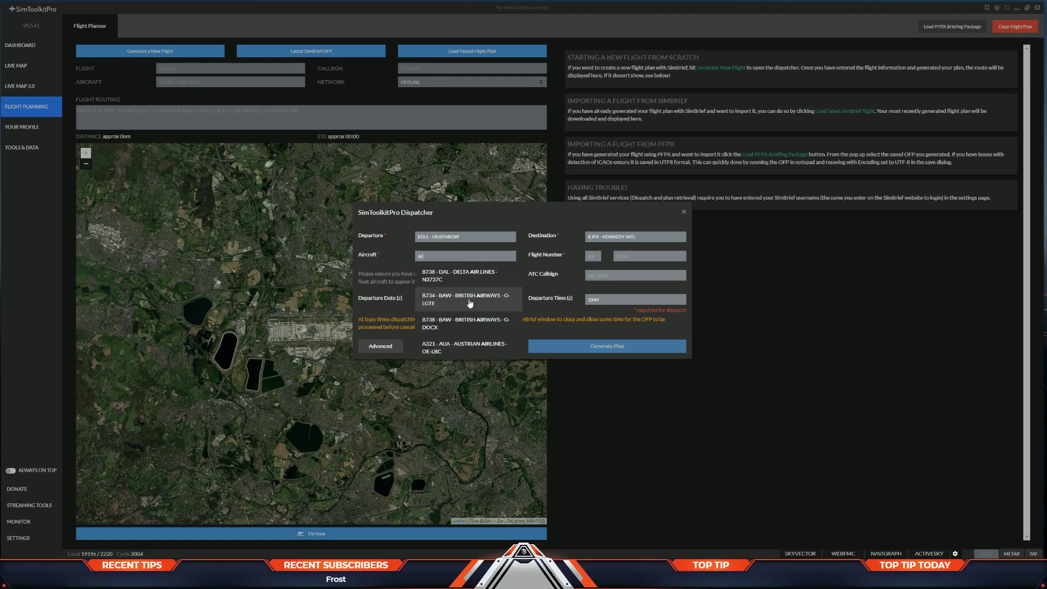
left_click(454, 350)
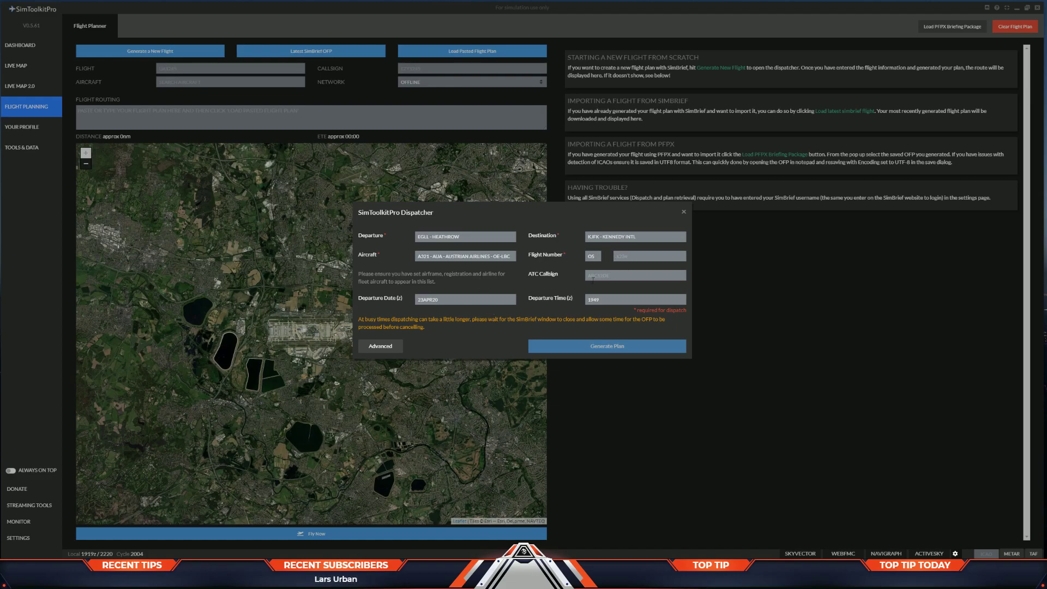
type("4567")
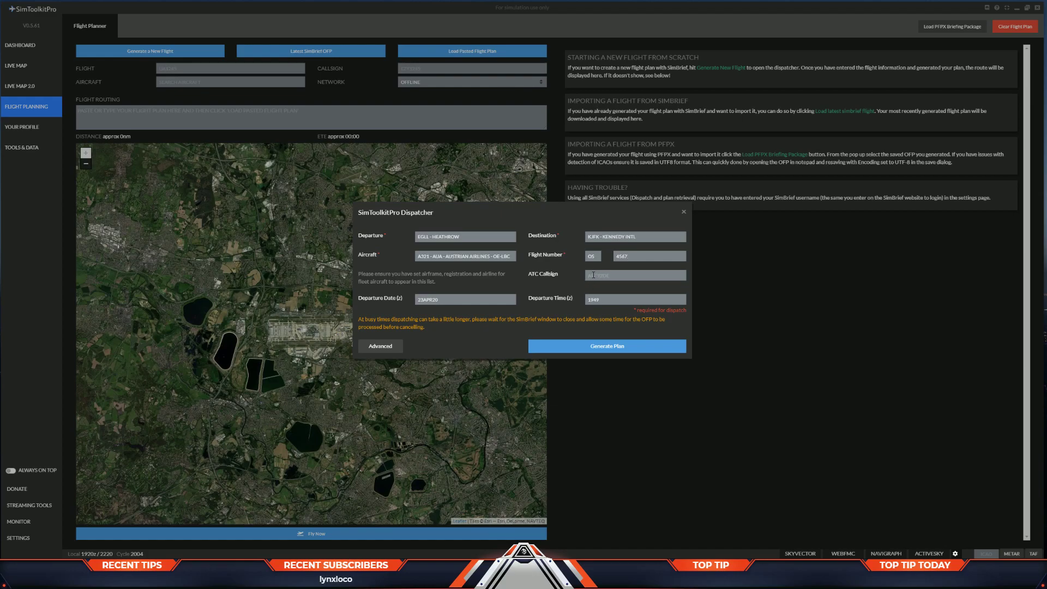
left_click(593, 275)
type("AUA234")
left_click(374, 346)
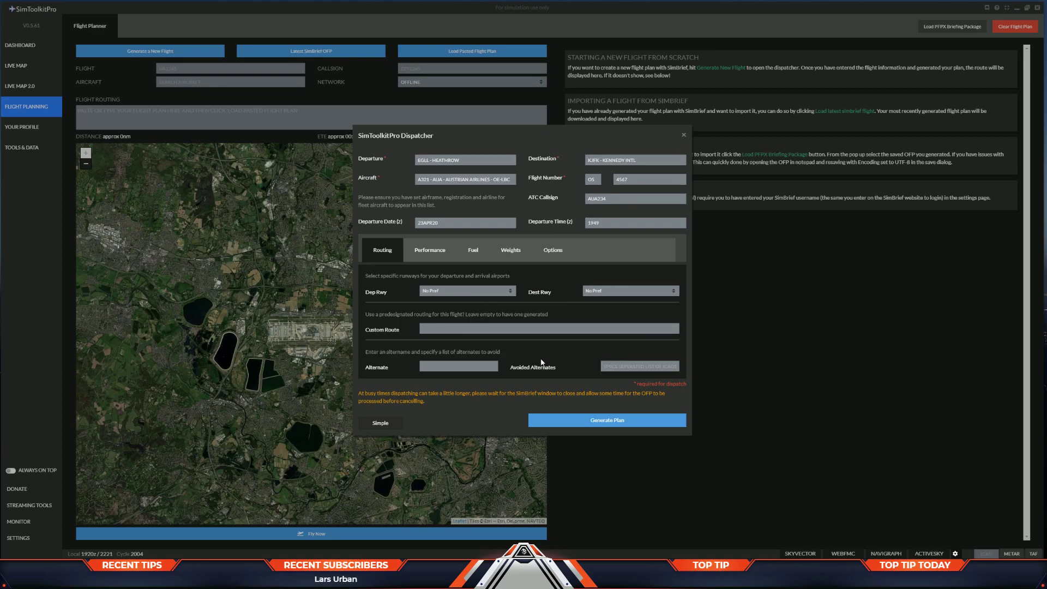
Step through the dispatcher's performance, cruise profile, fuel, weights and options sections
left_click(432, 256)
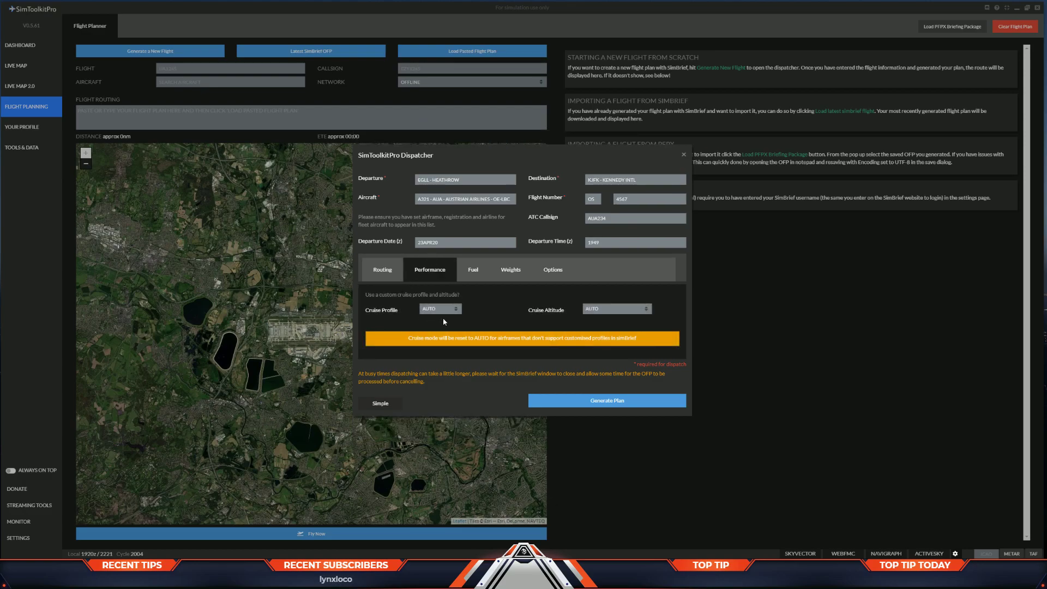
left_click(431, 308)
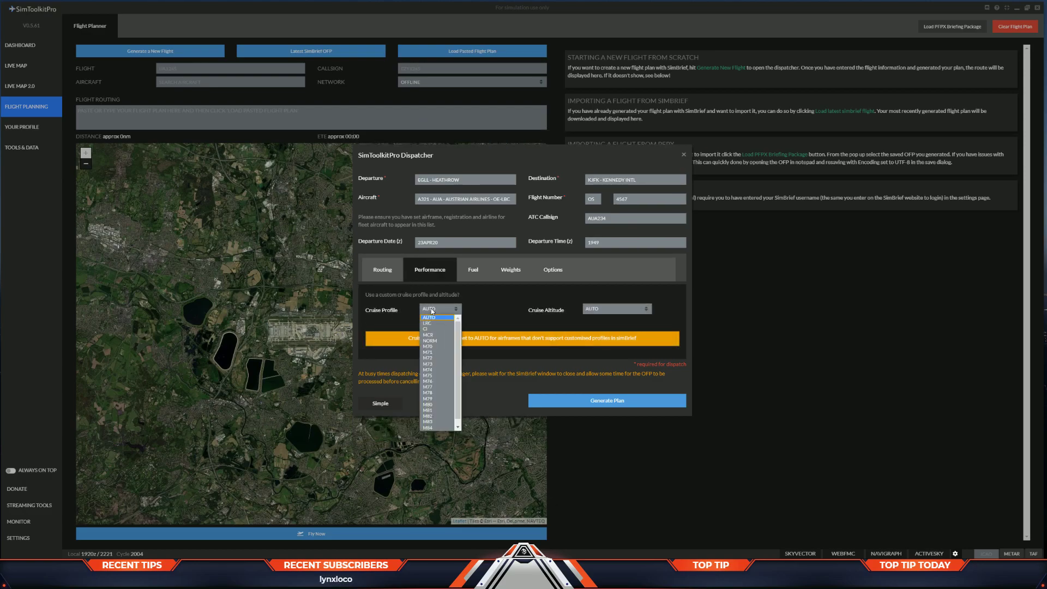
left_click(474, 270)
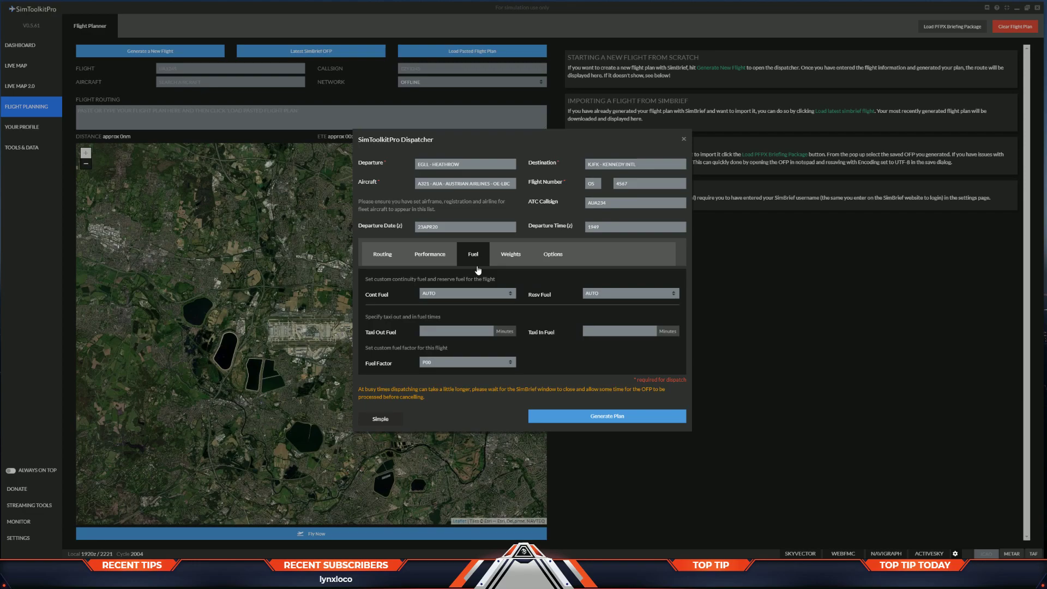
left_click(510, 255)
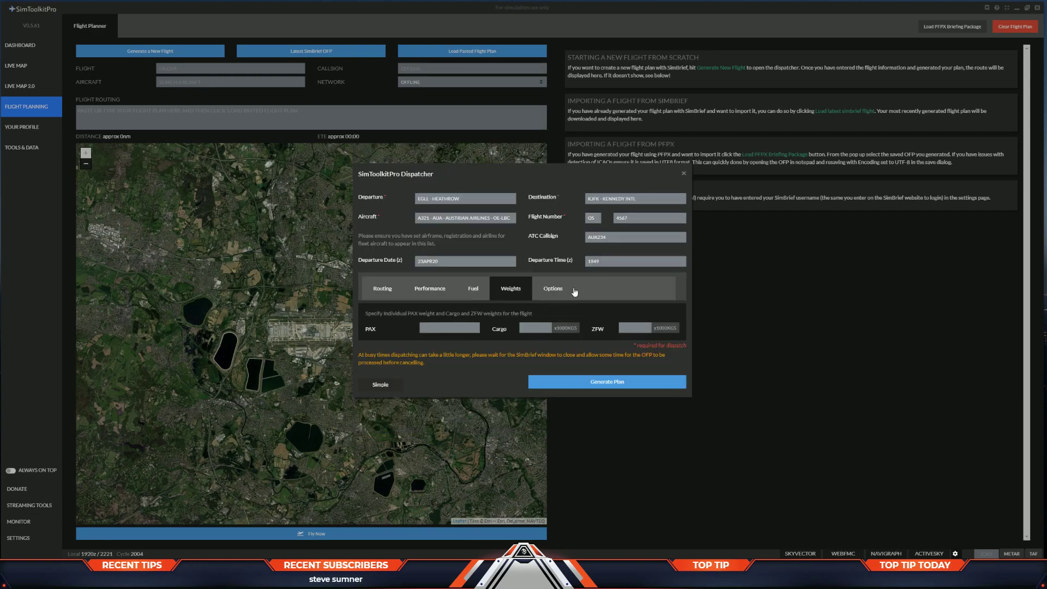
left_click(554, 288)
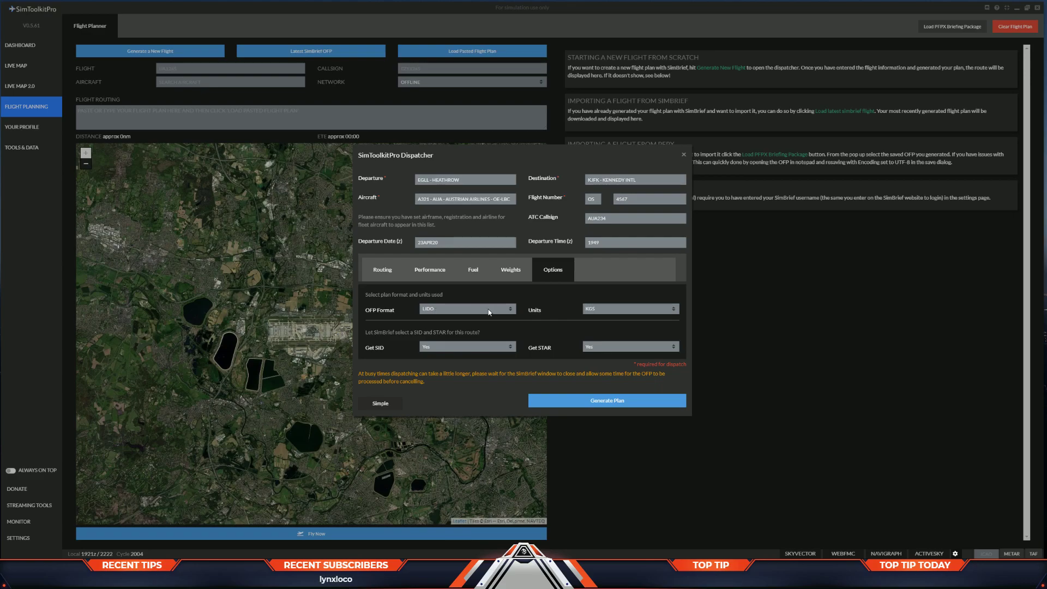
left_click(604, 309)
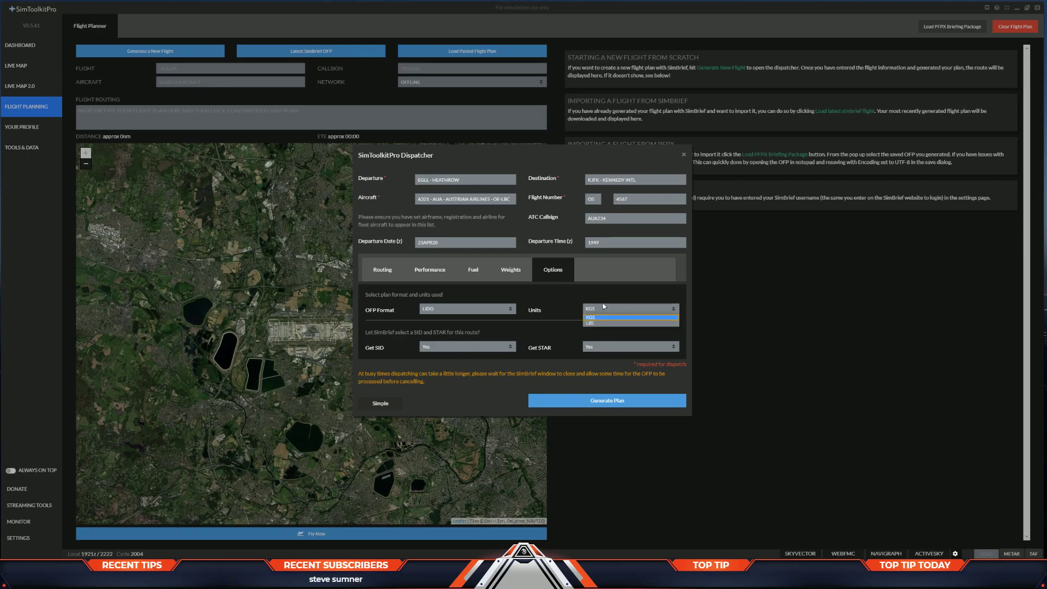
left_click(604, 307)
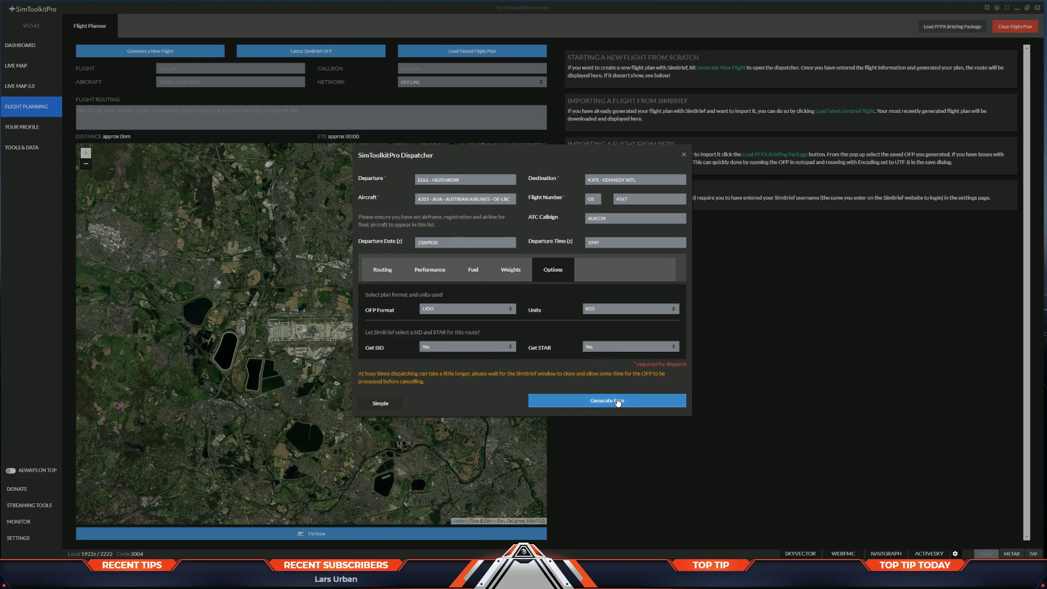
Generate the EGLL–KJFK plan, signing in to SimBrief with the account username and password
left_click(577, 400)
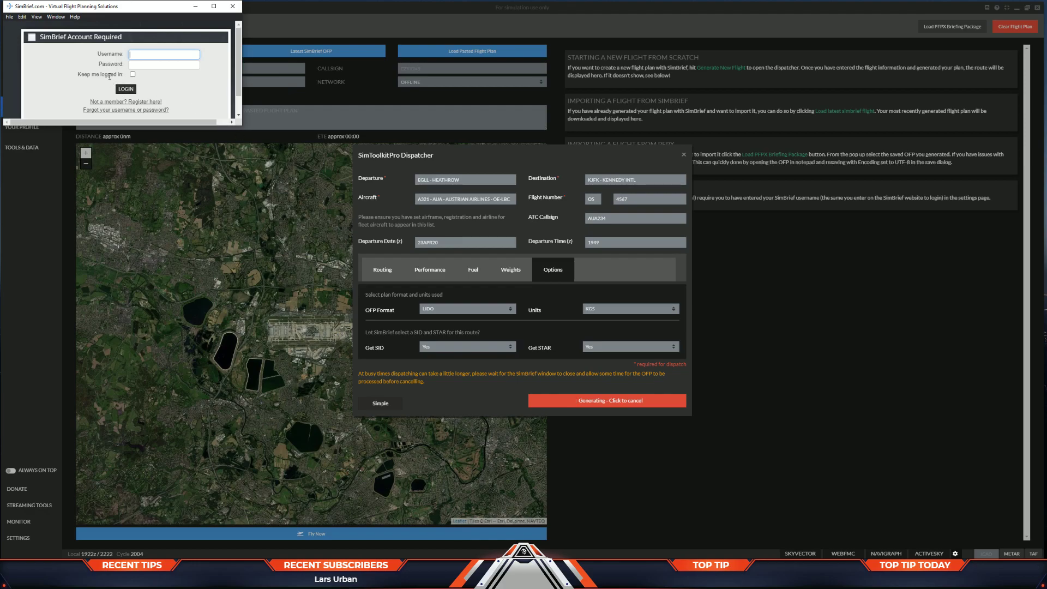
left_click_drag(116, 13, 210, 187)
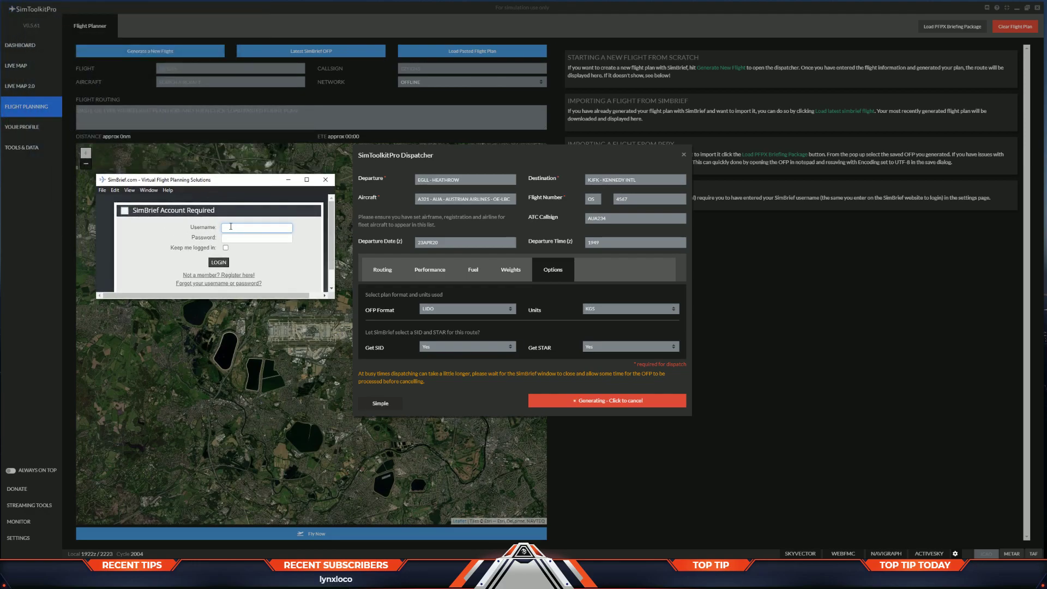
type("oalabdullah")
key("Tab")
type("••")
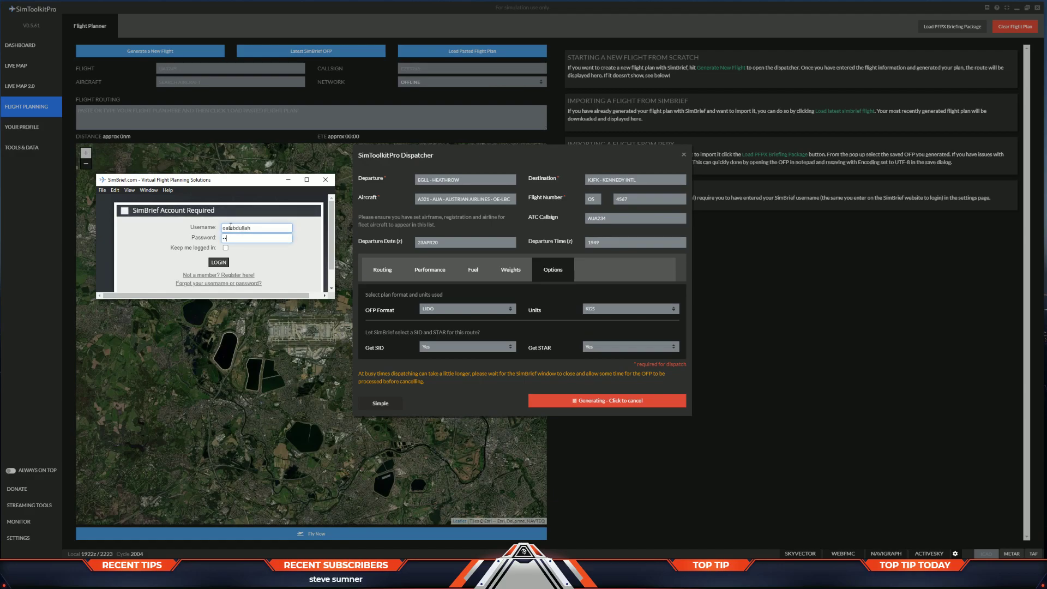
type("••••")
type("****")
key("Return")
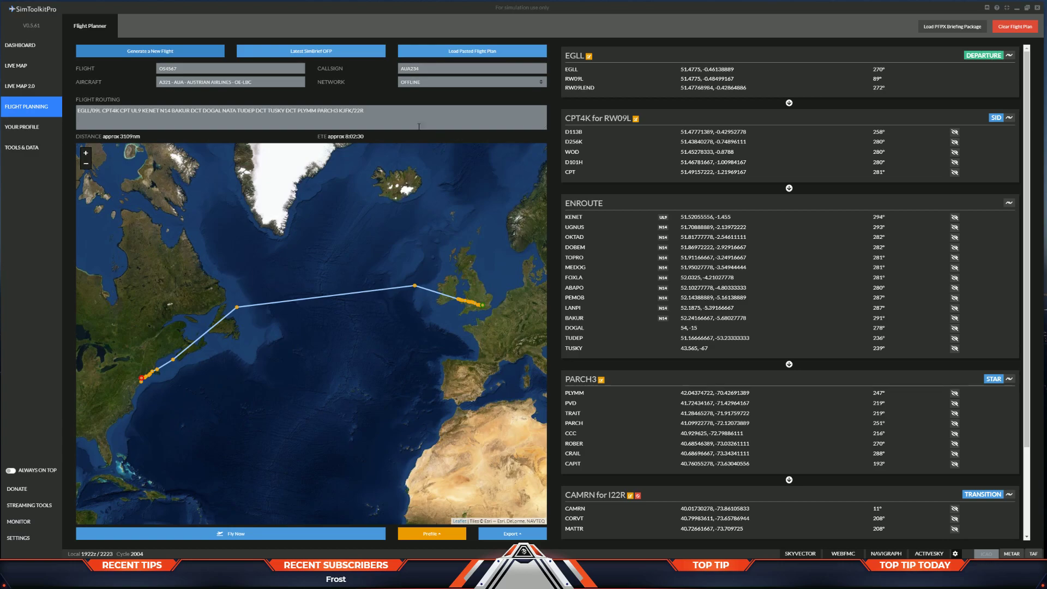
Start the AUA234 flight with Fly Now to bring up its flight summary and OFP
left_click(249, 533)
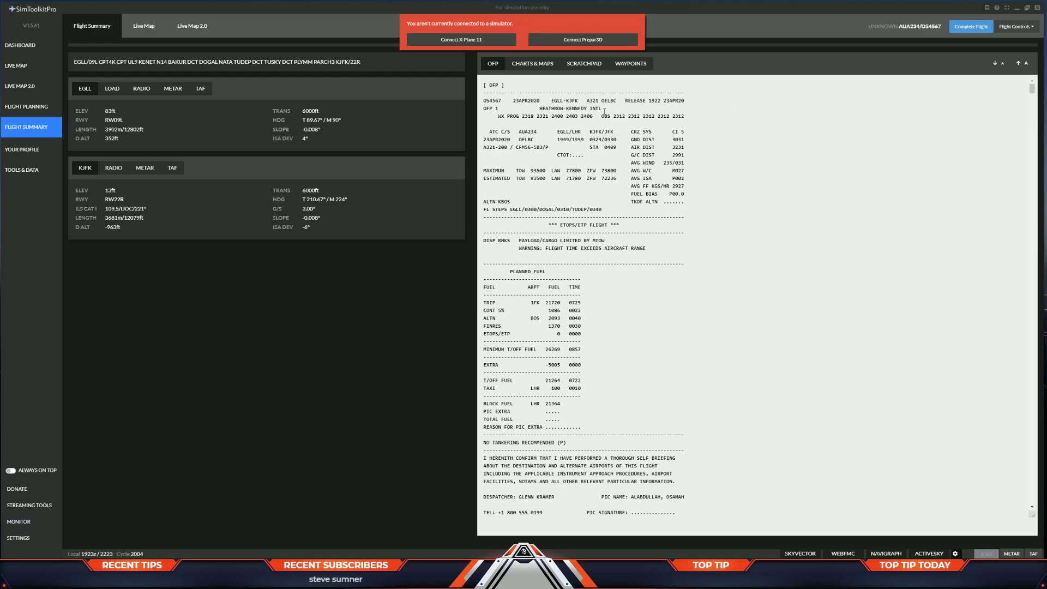
scroll(564, 307, "down", 5)
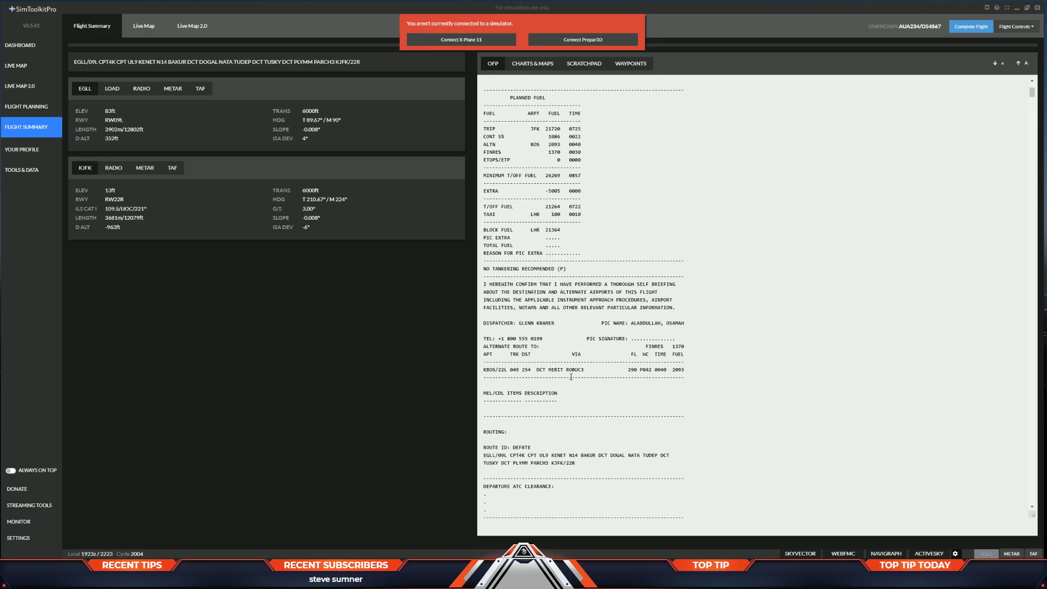
scroll(546, 190, "up", 5)
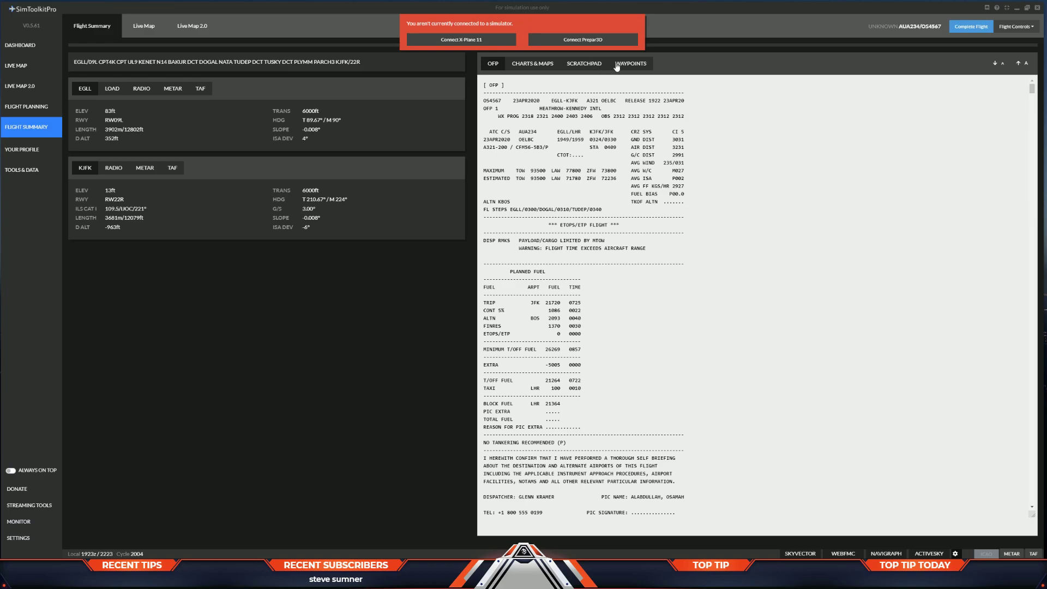
left_click(552, 70)
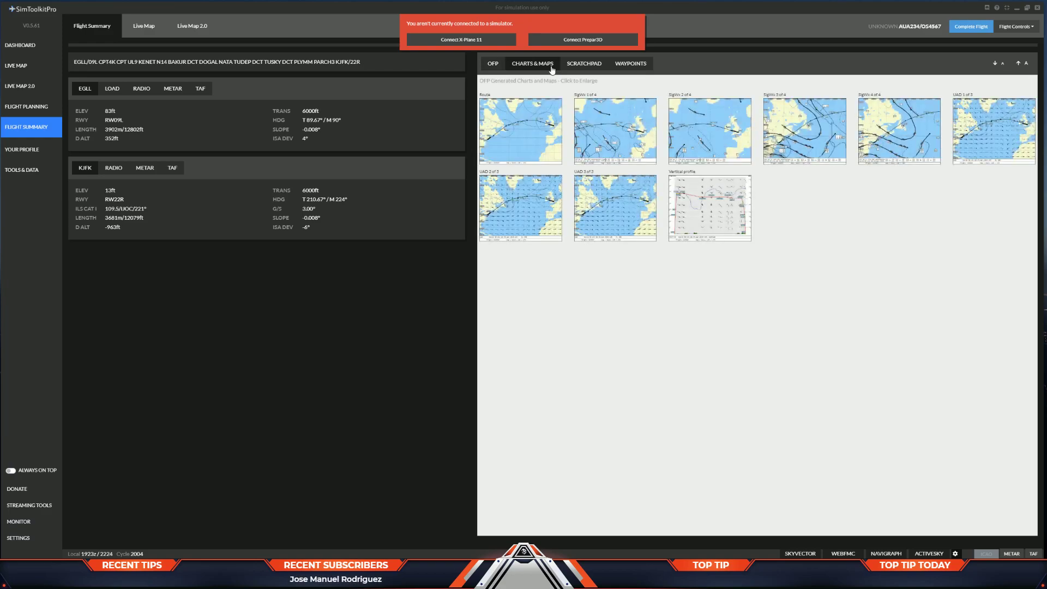
left_click(586, 66)
left_click(638, 66)
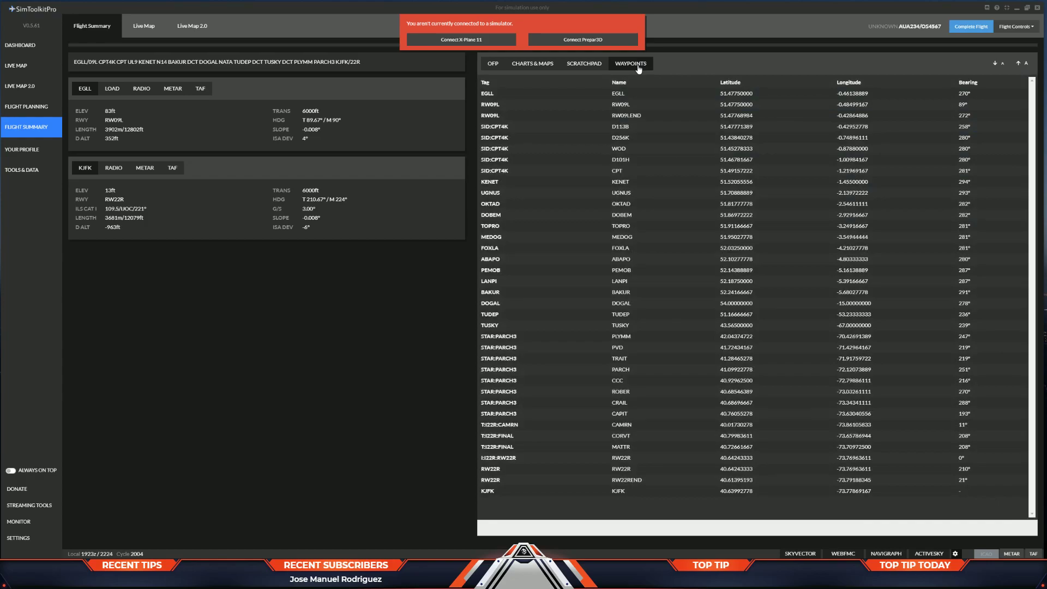
left_click(492, 65)
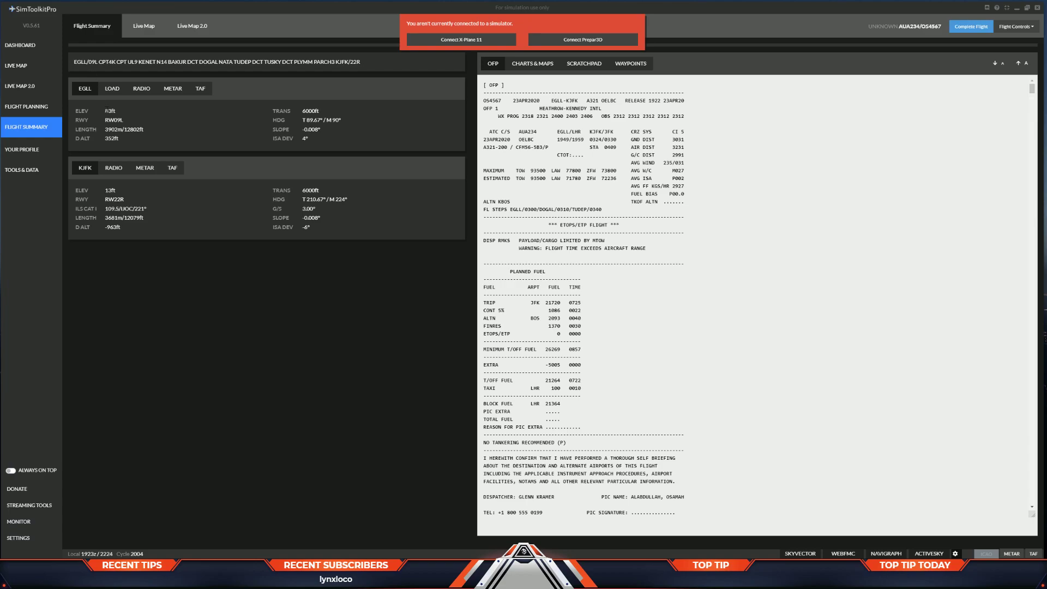
Review Heathrow's EGLL load information, radio frequencies, METAR and TAF
left_click(112, 90)
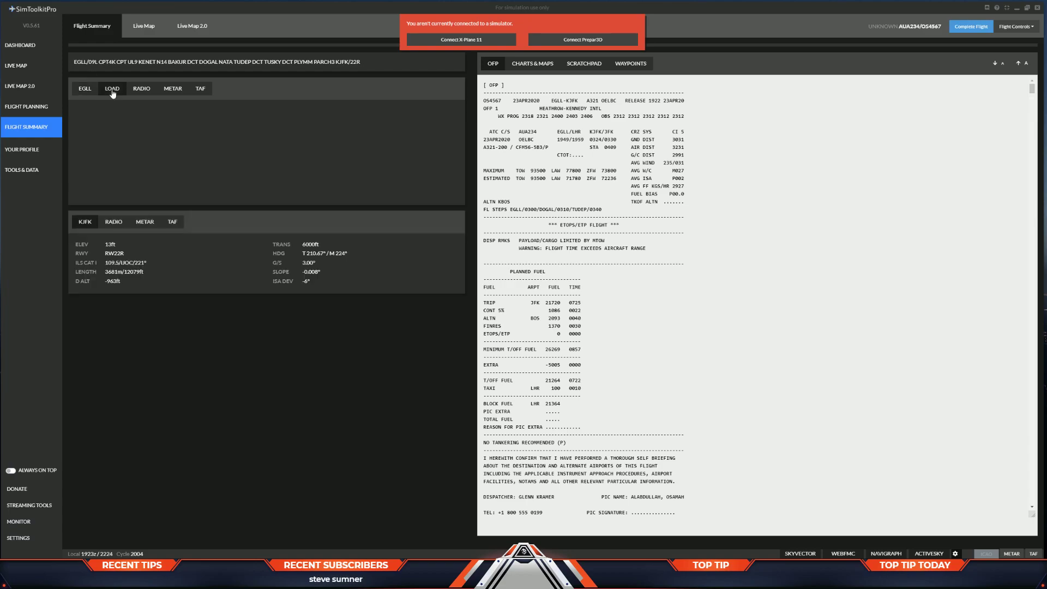
left_click(149, 88)
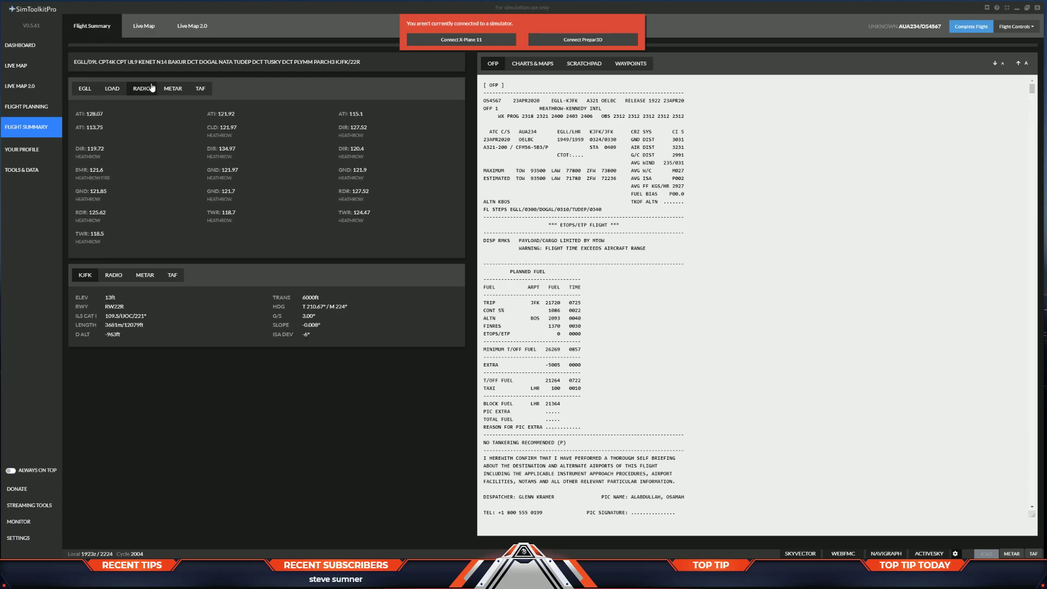
left_click(175, 91)
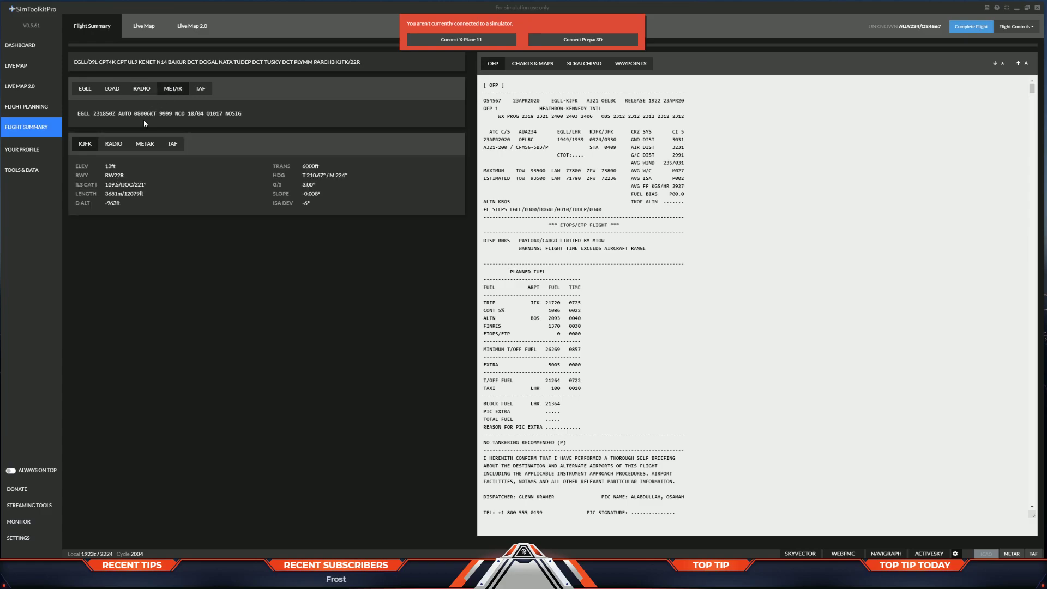
left_click(198, 91)
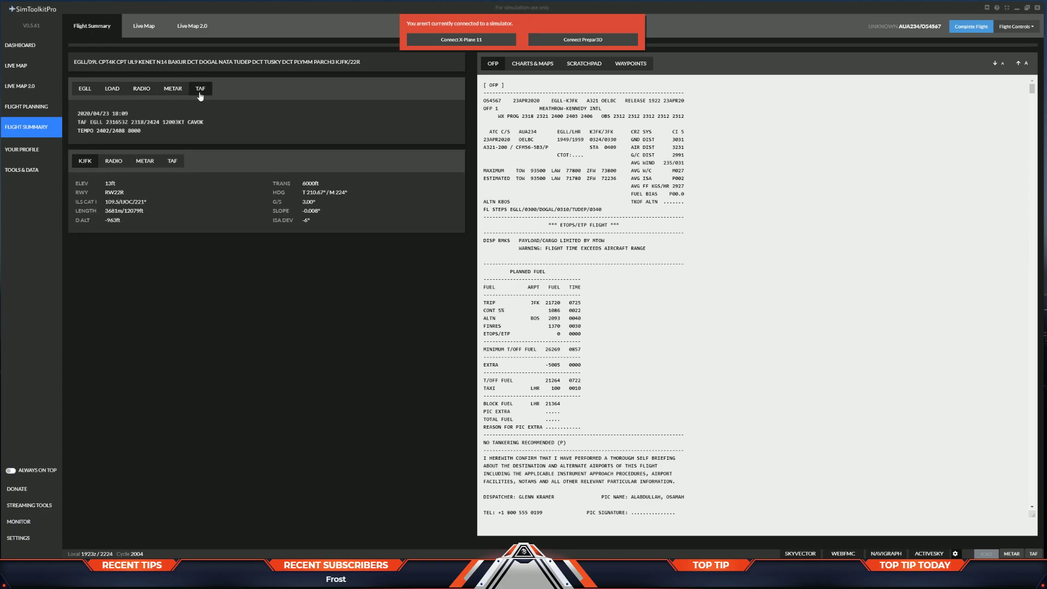
Check the KJFK radio frequencies, TAF and runway information, then switch to Live Map 2.0
left_click(111, 163)
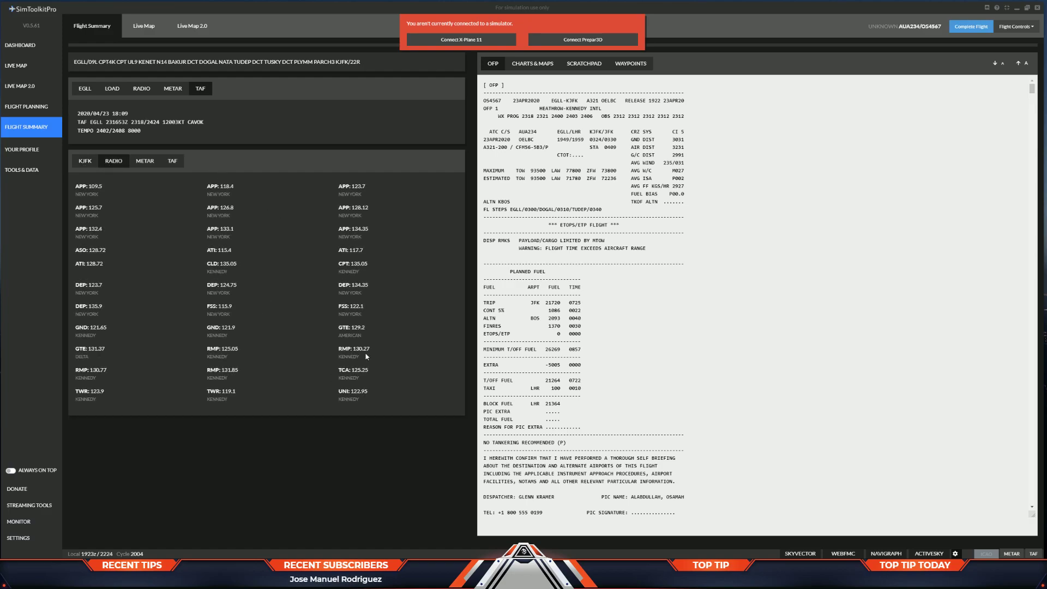
left_click(172, 161)
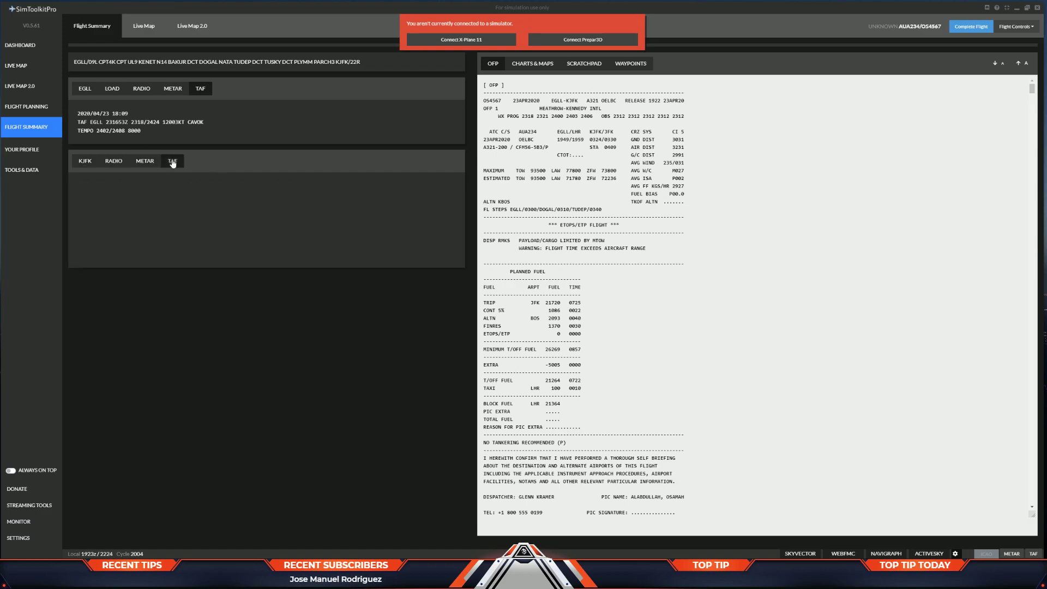
left_click(85, 161)
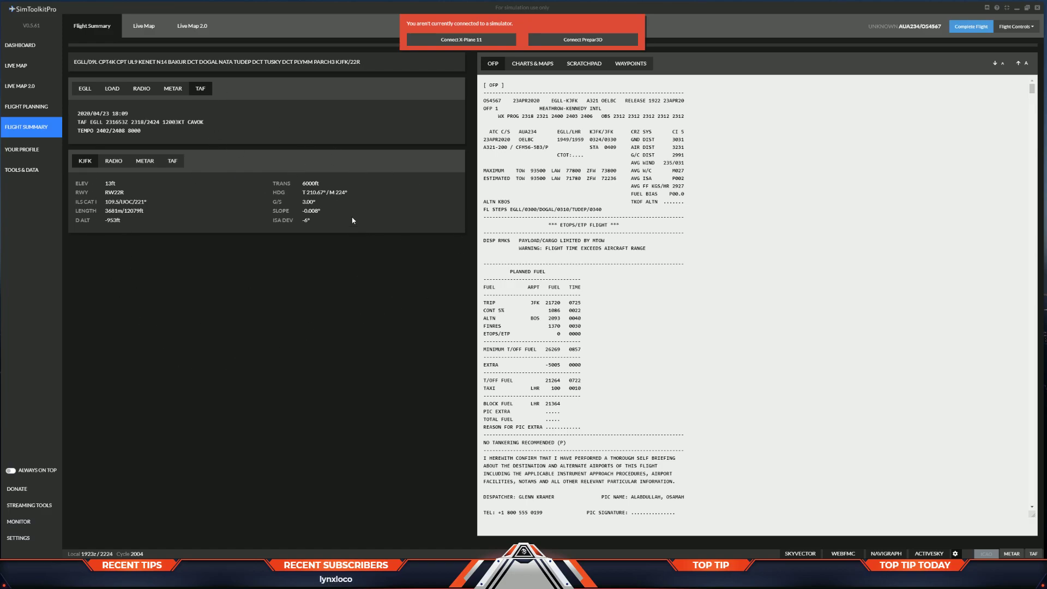
left_click(198, 35)
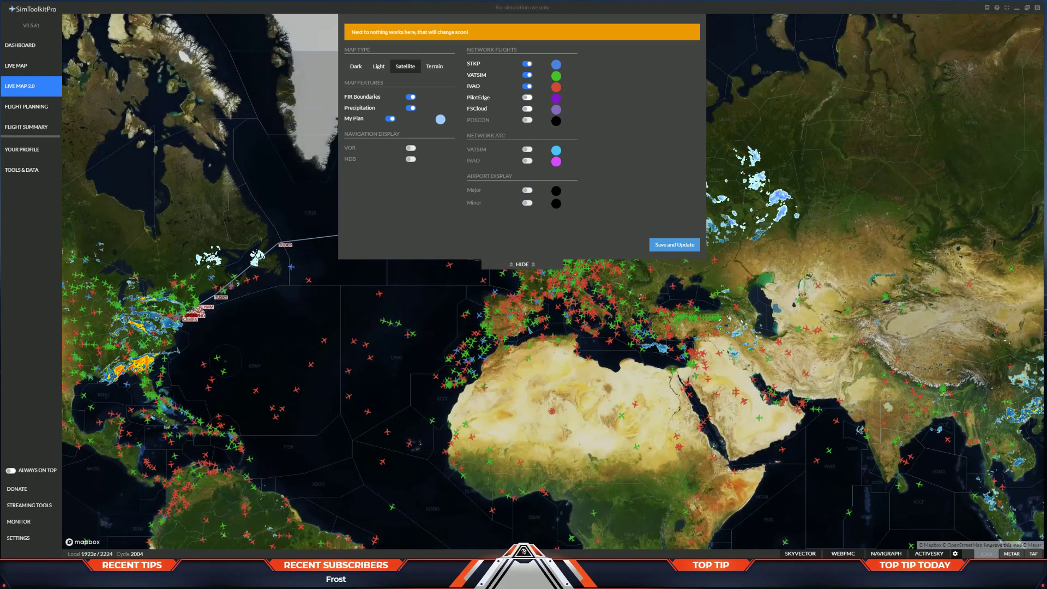
Turn off IVAO and VATSIM network flights on Live Map 2.0 and save the layer settings
left_click(528, 87)
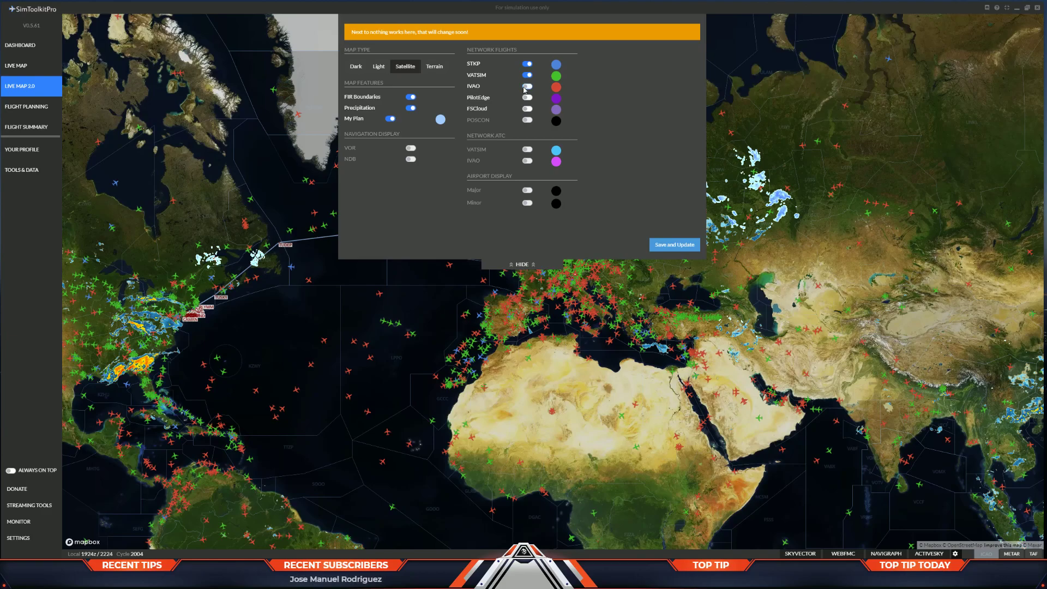
left_click(525, 75)
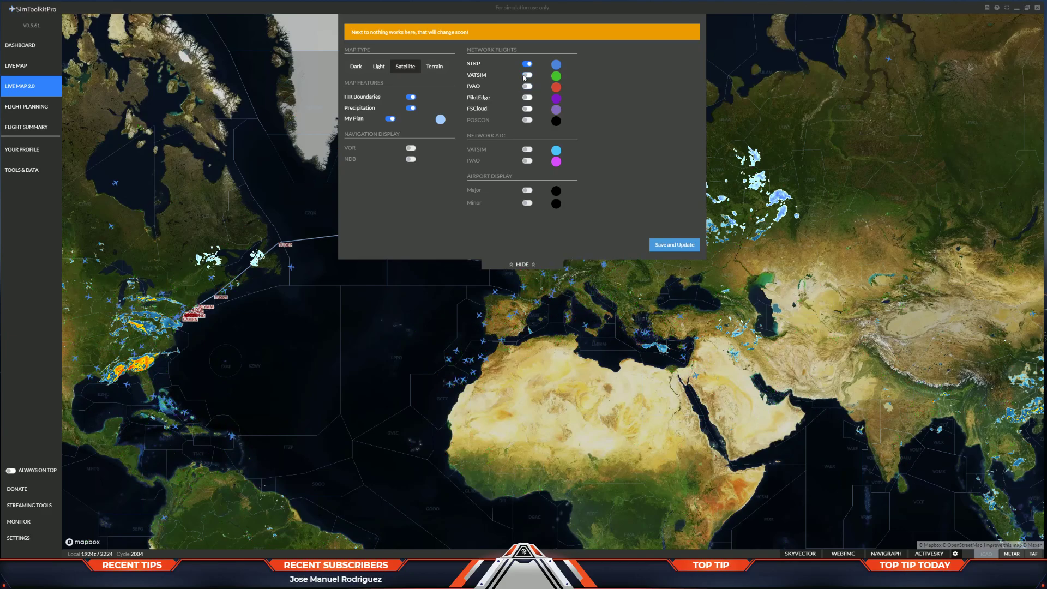
double_click(431, 32)
left_click(688, 248)
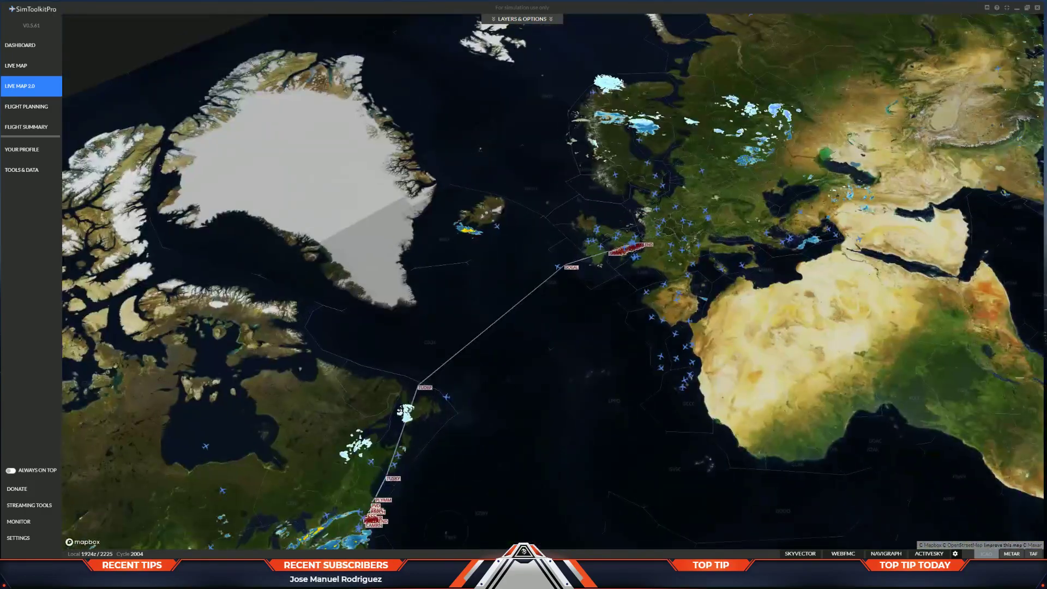
Return to Flight Planning to view the EGLL–KJFK route on the satellite map with its waypoint tables
left_click(25, 109)
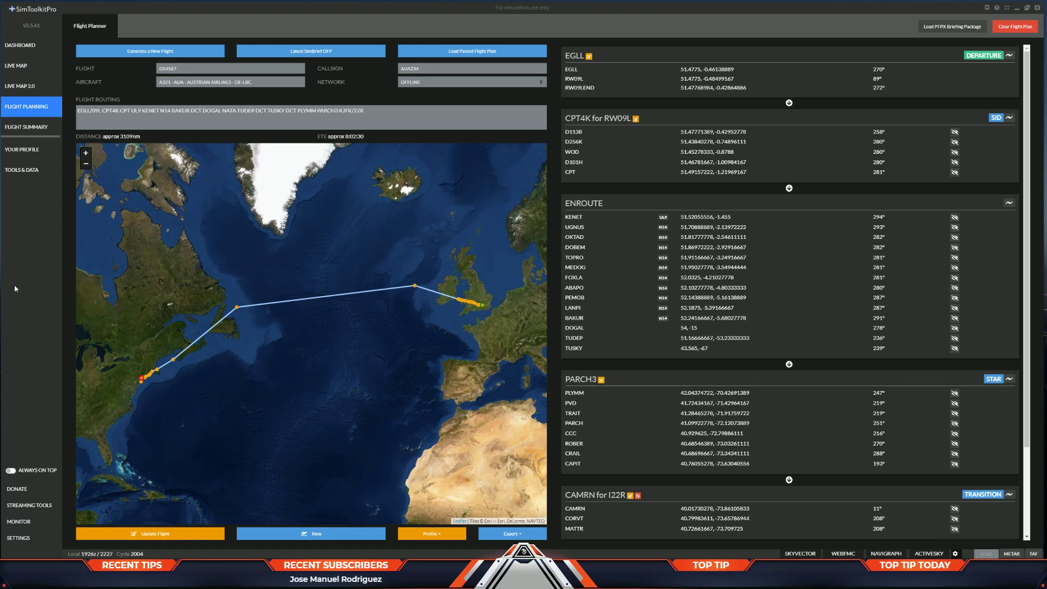
Open the Donate dialog from the sidebar over the flight planner
left_click(21, 489)
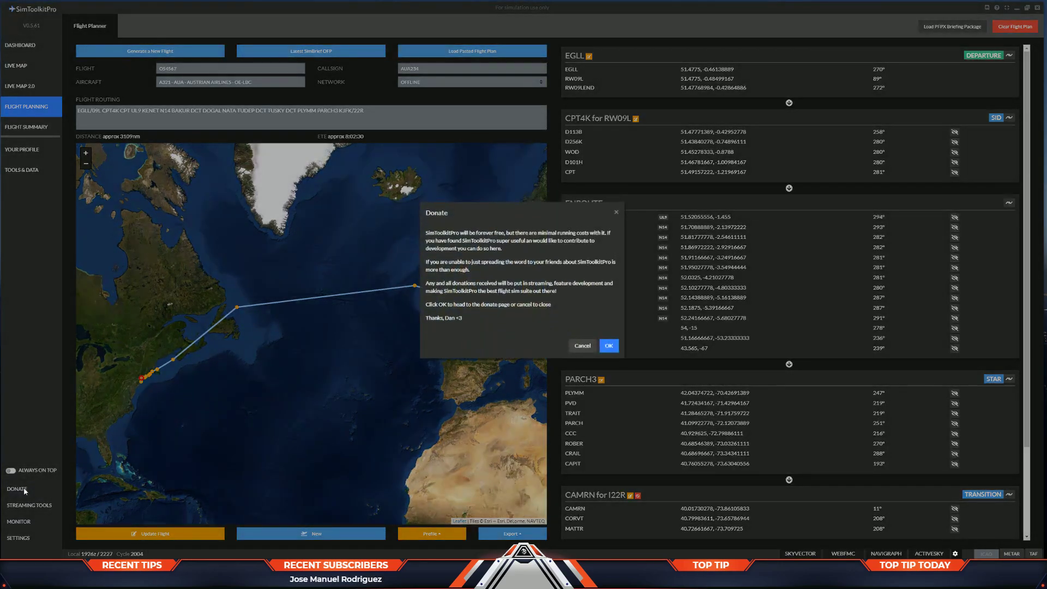